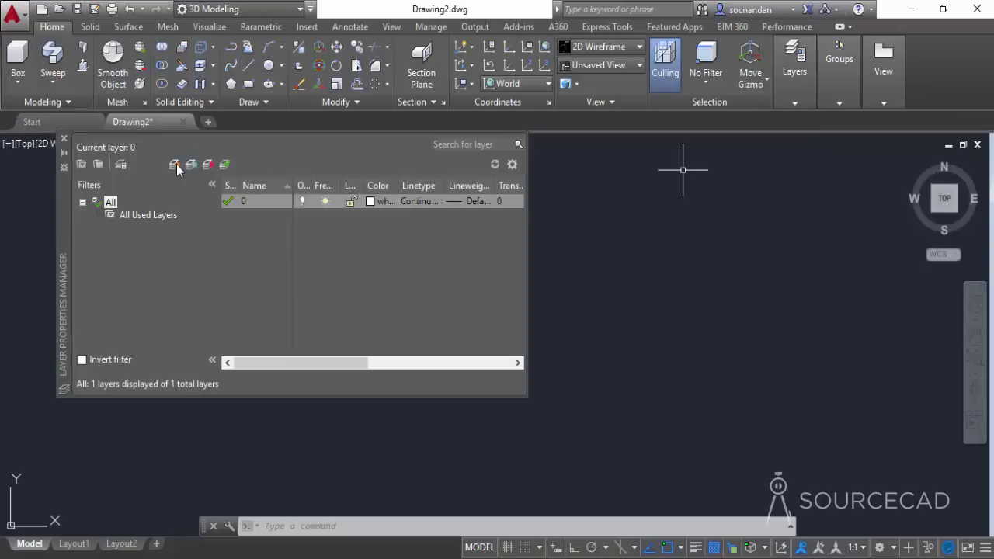
Create a new layer, keeping its default name, and close the layer properties manager.
left_click(177, 164)
key("Return")
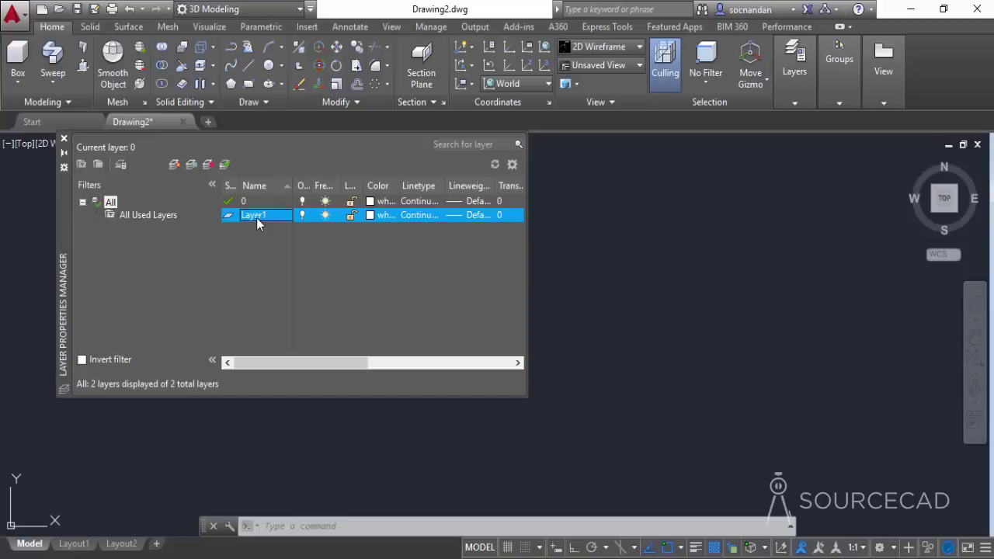
left_click(64, 142)
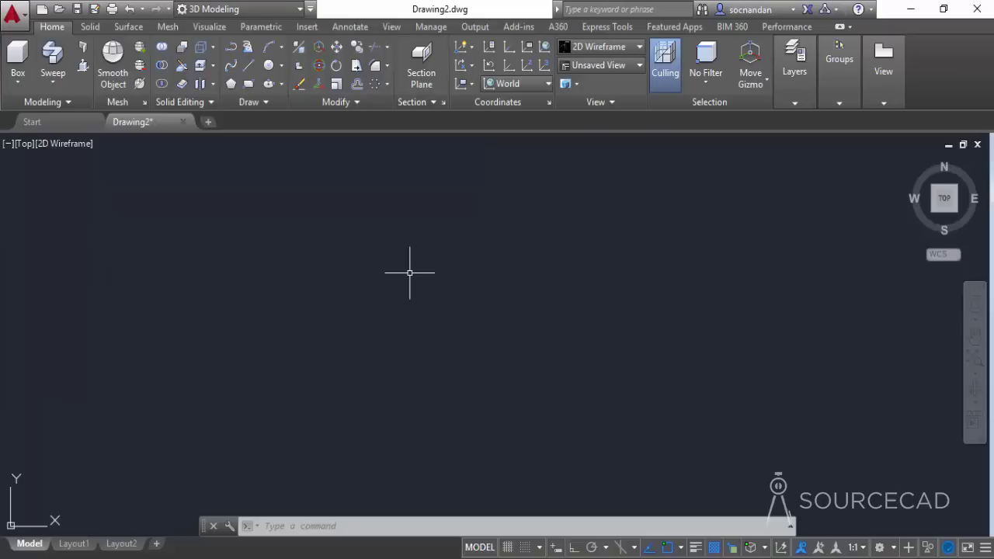
Draw a circle with a radius of 5 near the middle of the drawing area.
left_click(269, 65)
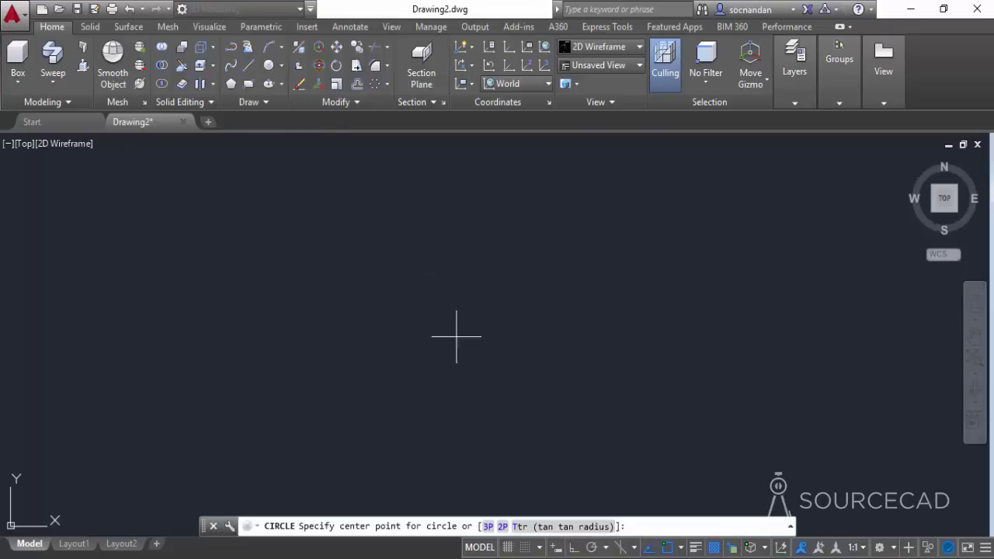
left_click(461, 309)
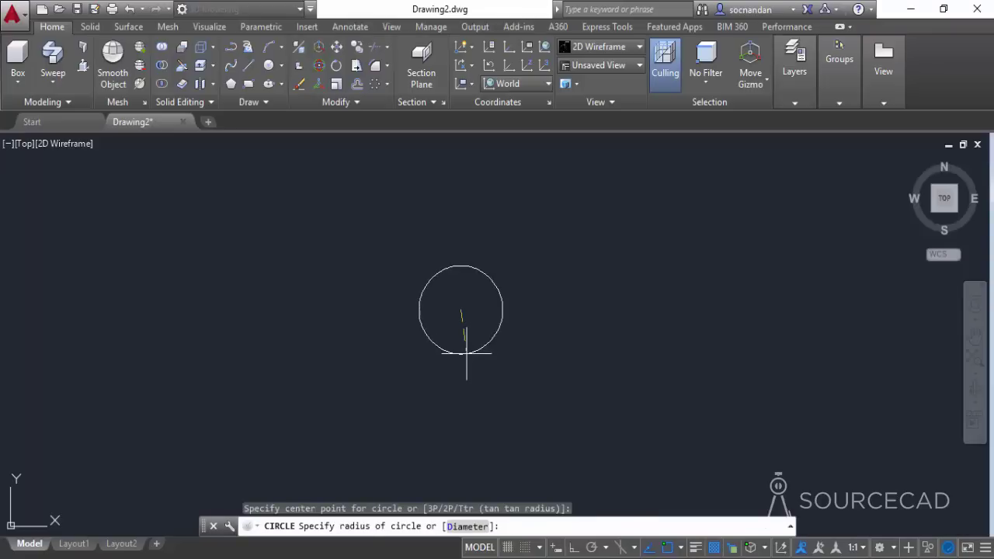
type("5")
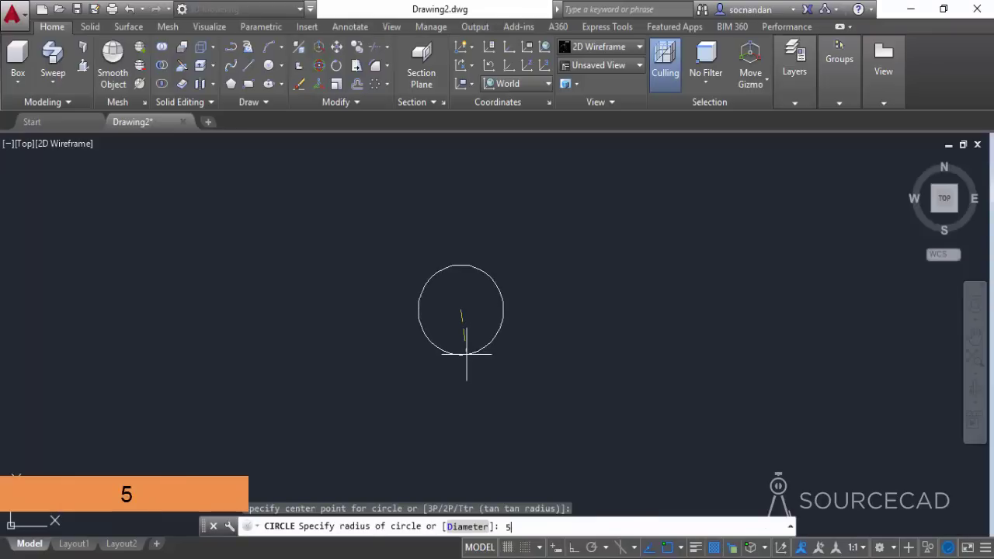
key("Return")
Extrude the circle upward into a solid cylinder with a height of 20.
scroll(470, 342, "down", 4)
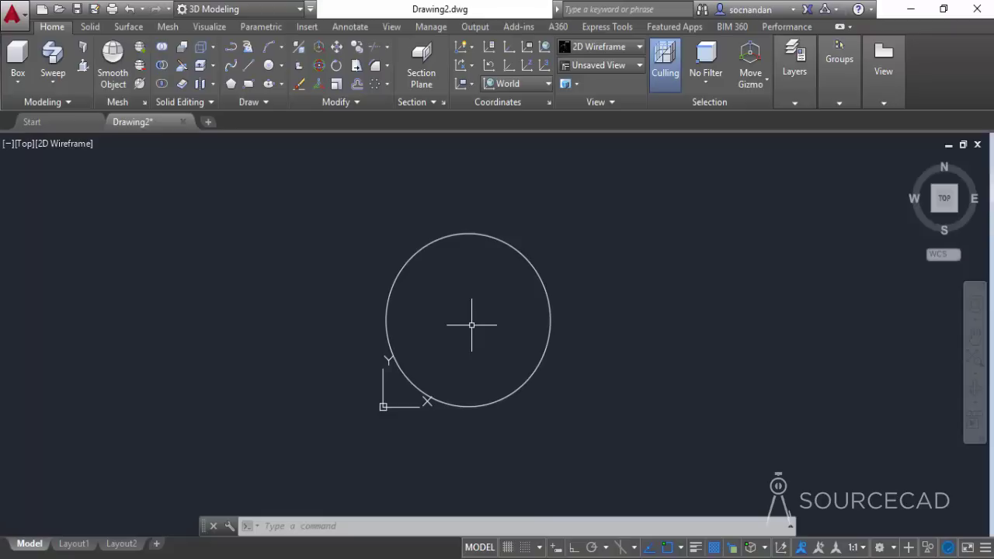
scroll(471, 324, "down", 1)
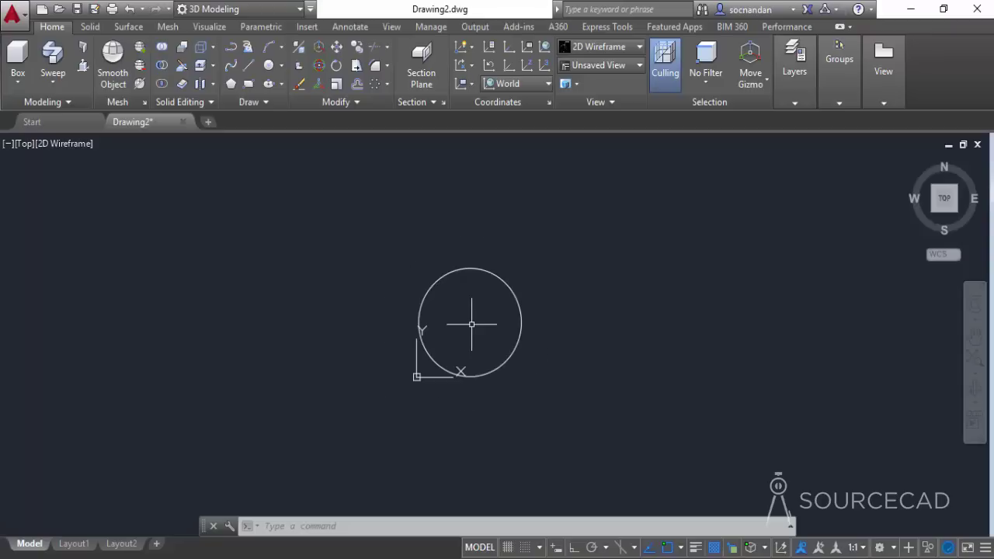
left_click(909, 161)
scroll(543, 287, "down", 3)
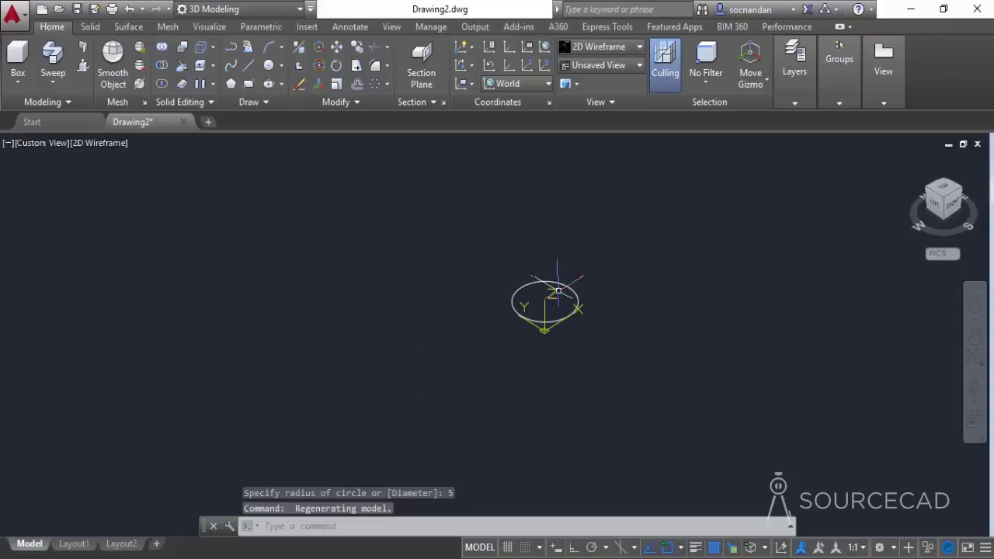
middle_click_drag(533, 288, 404, 359)
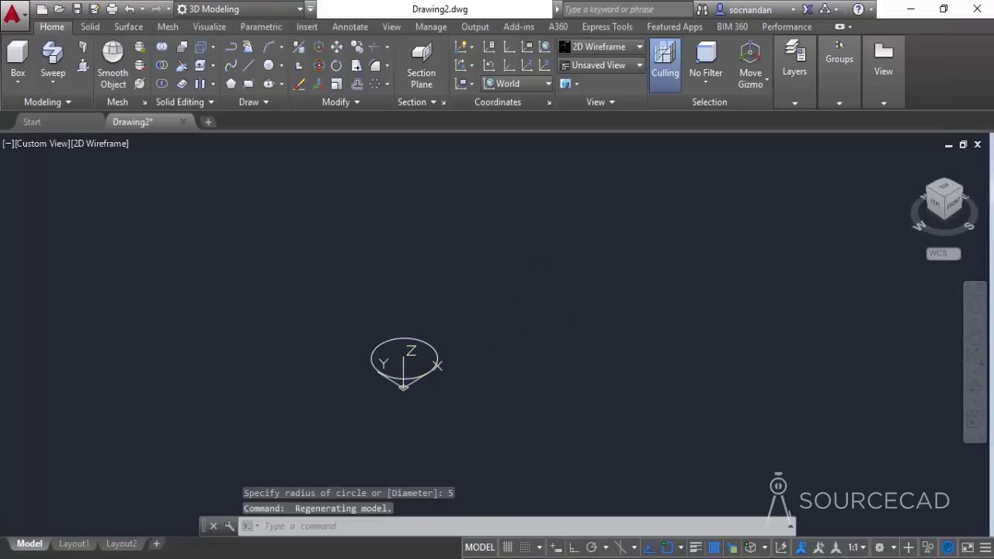
left_click(59, 81)
left_click(69, 113)
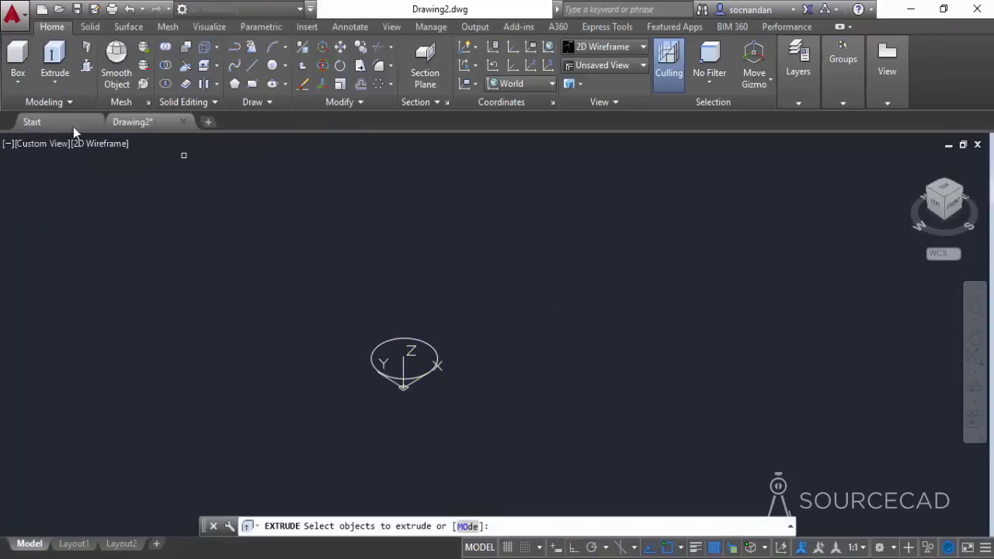
left_click(371, 368)
right_click(427, 311)
left_click(451, 319)
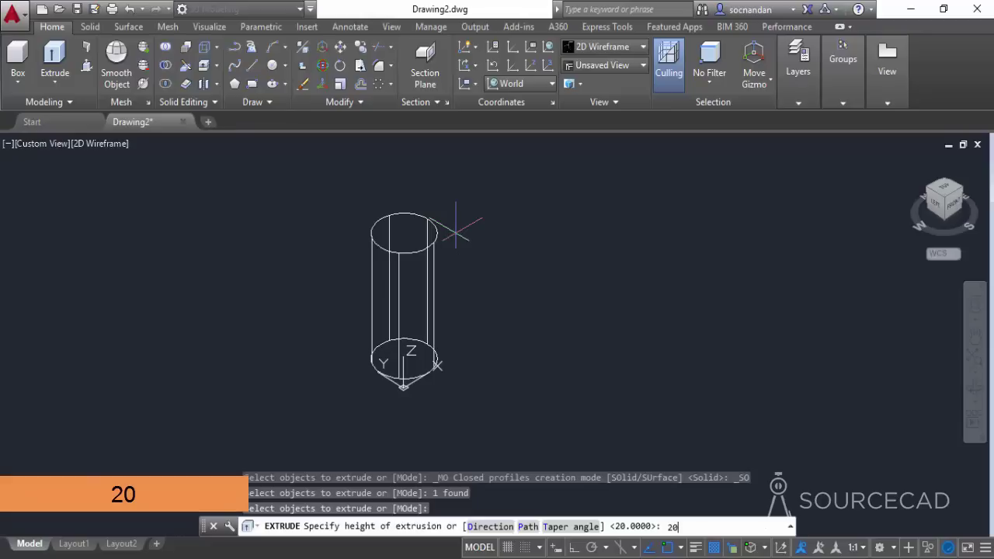
type("20")
key("Return")
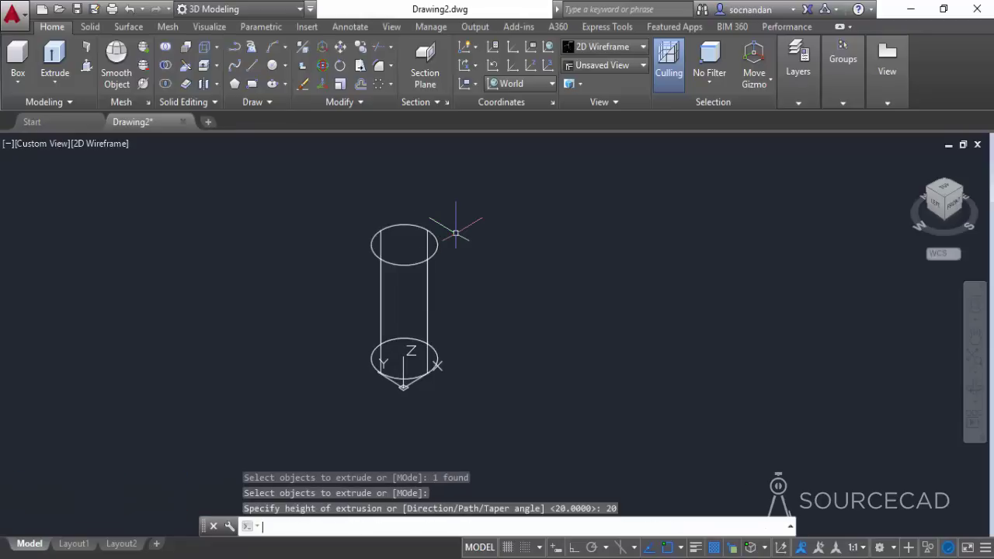
Change the visual style of the model view to Shaded.
left_click(97, 145)
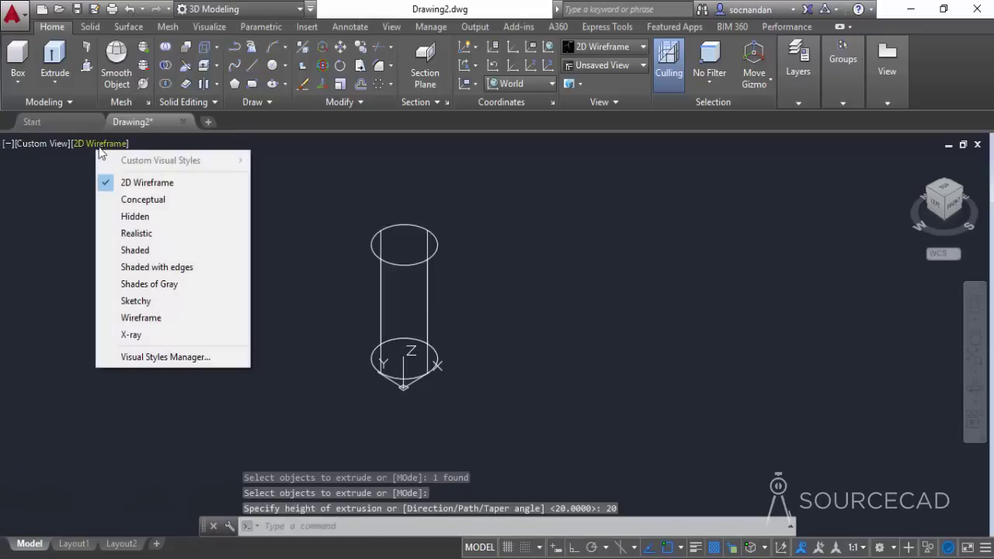
left_click(136, 251)
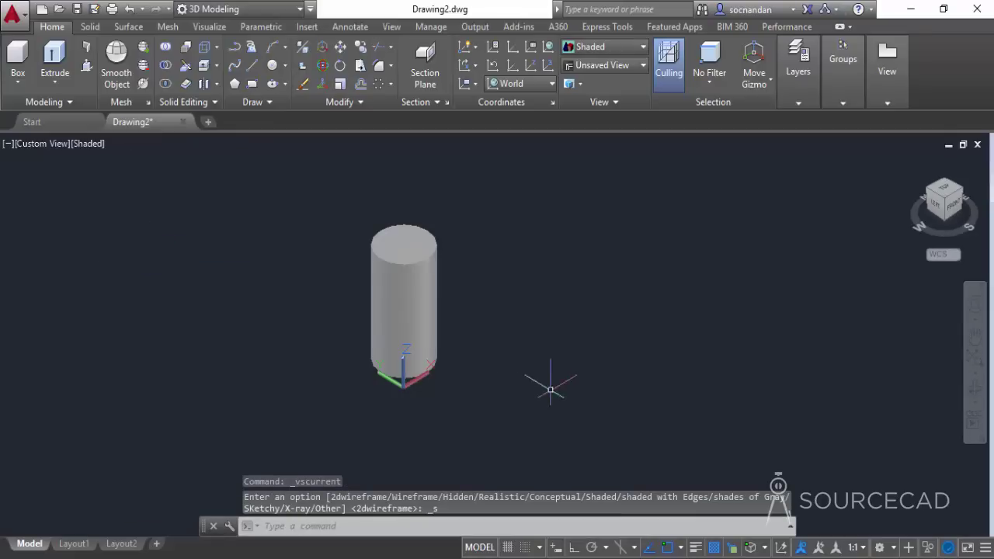
middle_click_drag(509, 346, 591, 370)
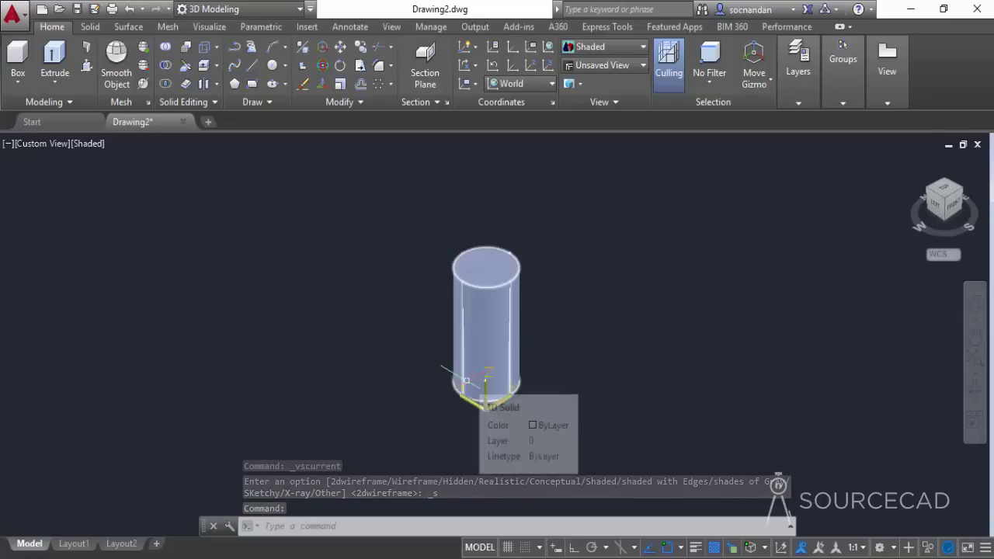
Start a helix at the centre of the cylinder's base with base and top radii of 5.
left_click(254, 104)
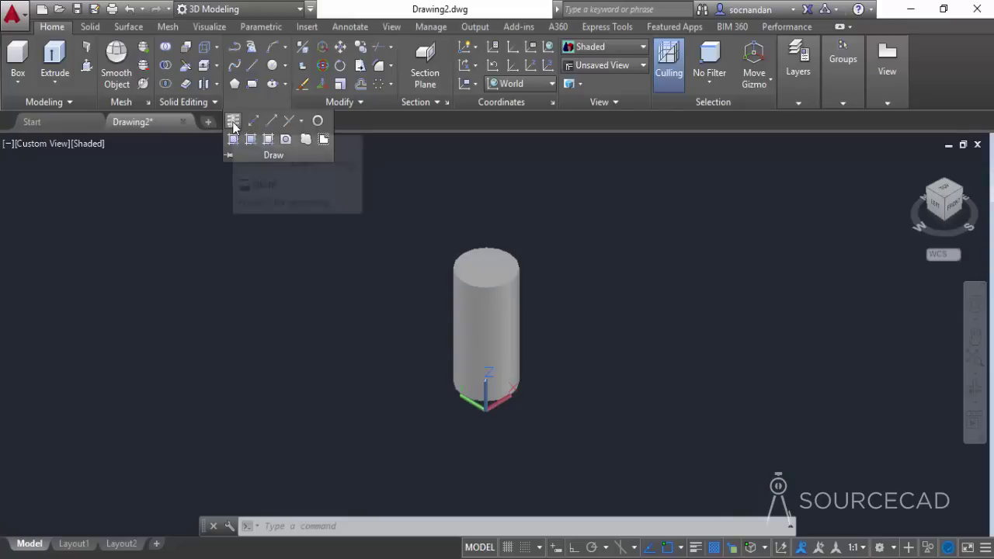
left_click(234, 124)
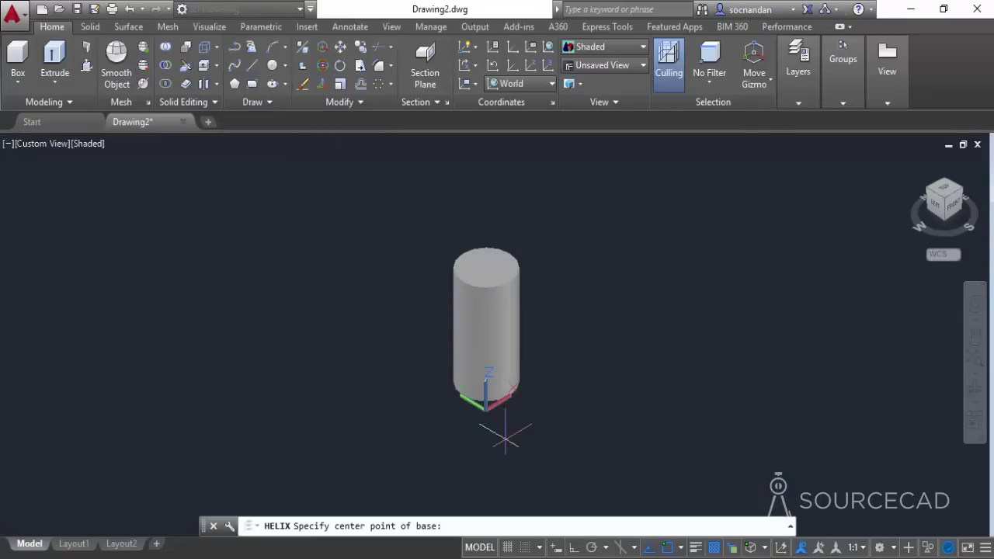
scroll(485, 385, "up", 4)
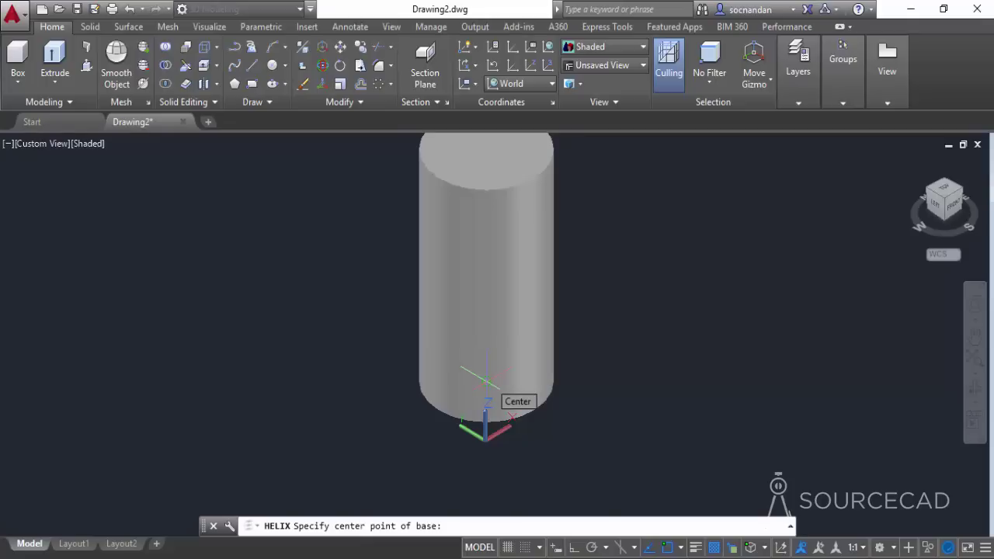
left_click(485, 381)
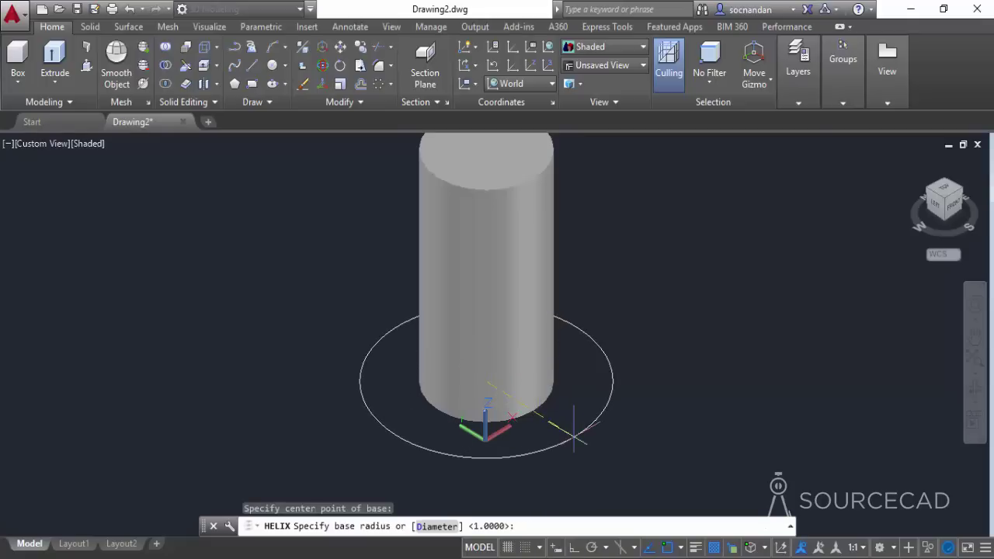
type("5")
key("Return")
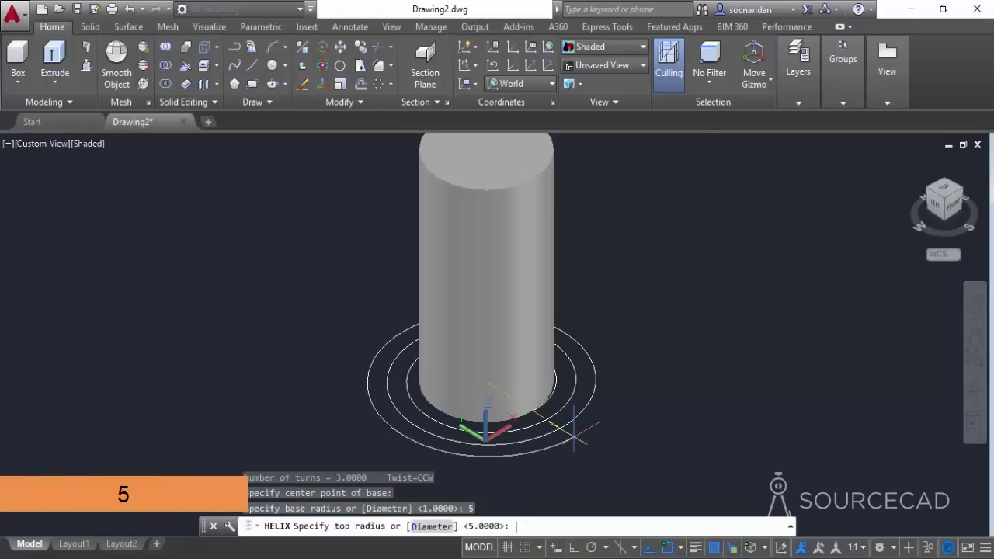
key("Return")
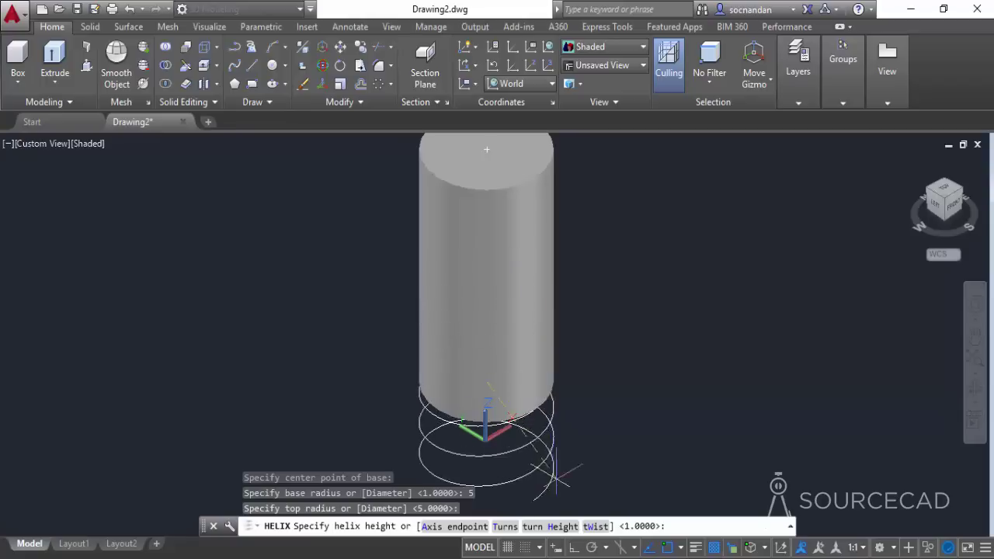
Set the helix's turn height to 1 and end it at the centre of the cylinder's top face.
left_click(541, 529)
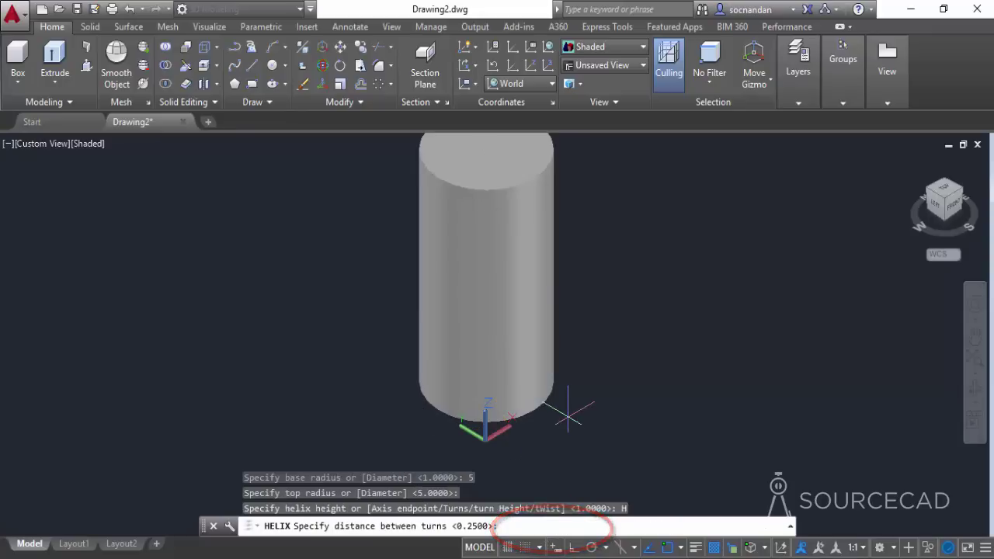
type("1")
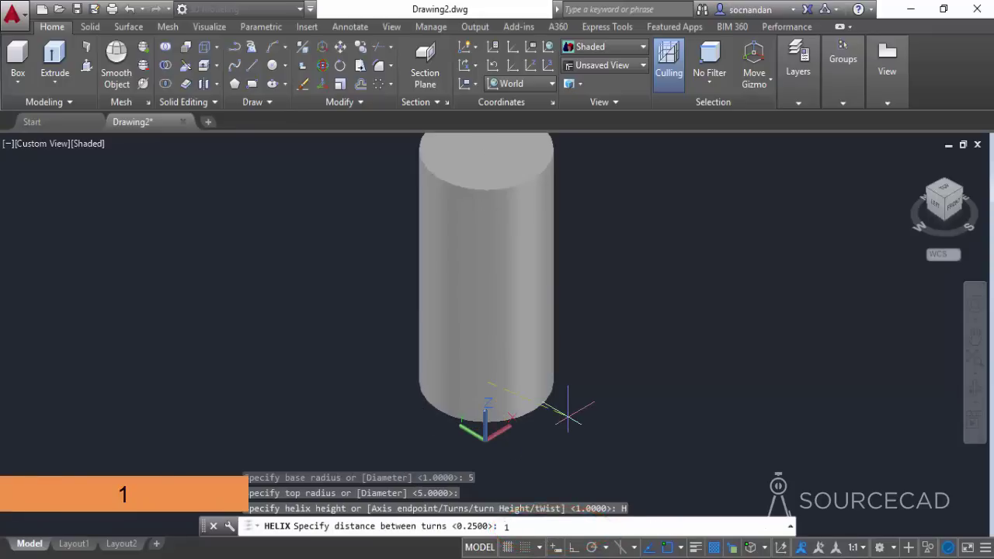
key("Return")
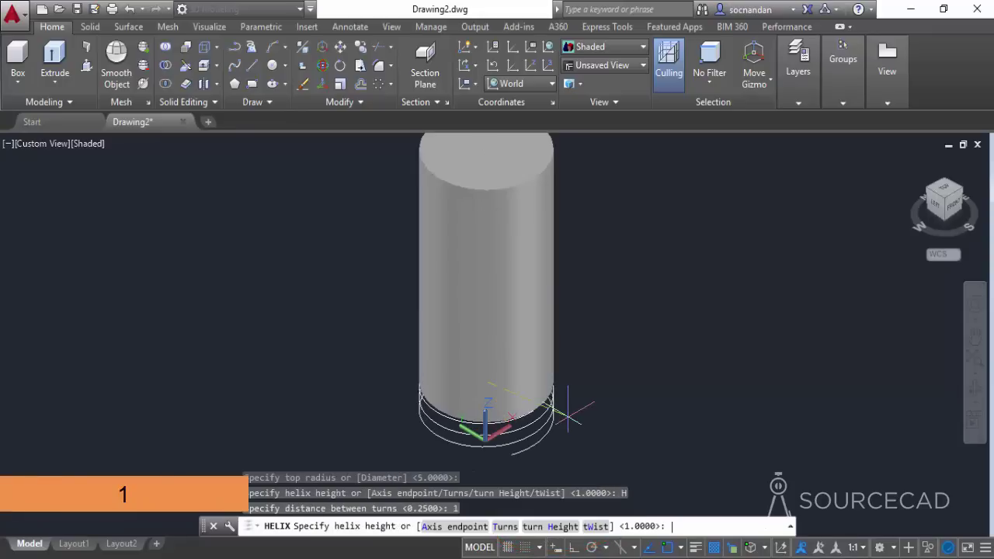
left_click(486, 148)
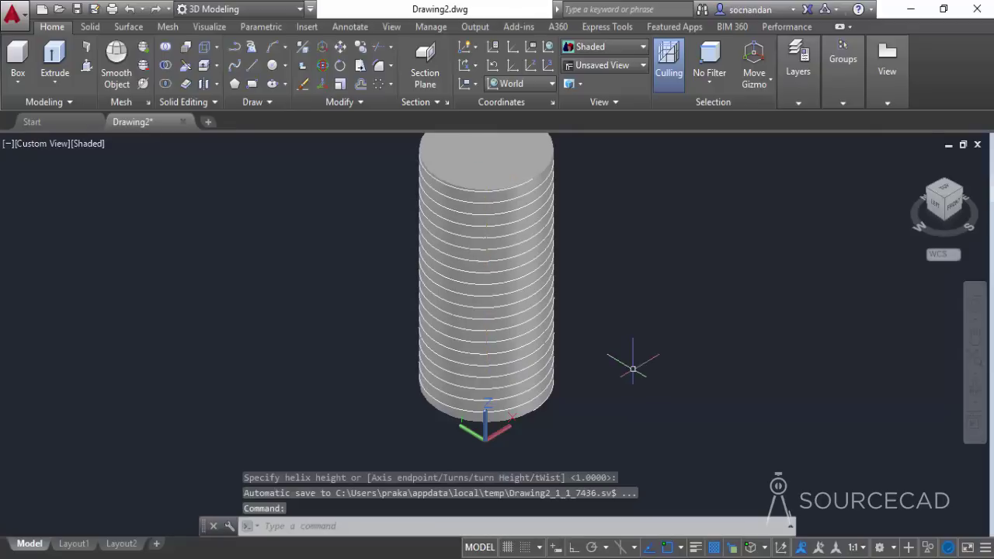
Show the model from the front and align the UCS XY plane with that view.
scroll(625, 320, "down", 2)
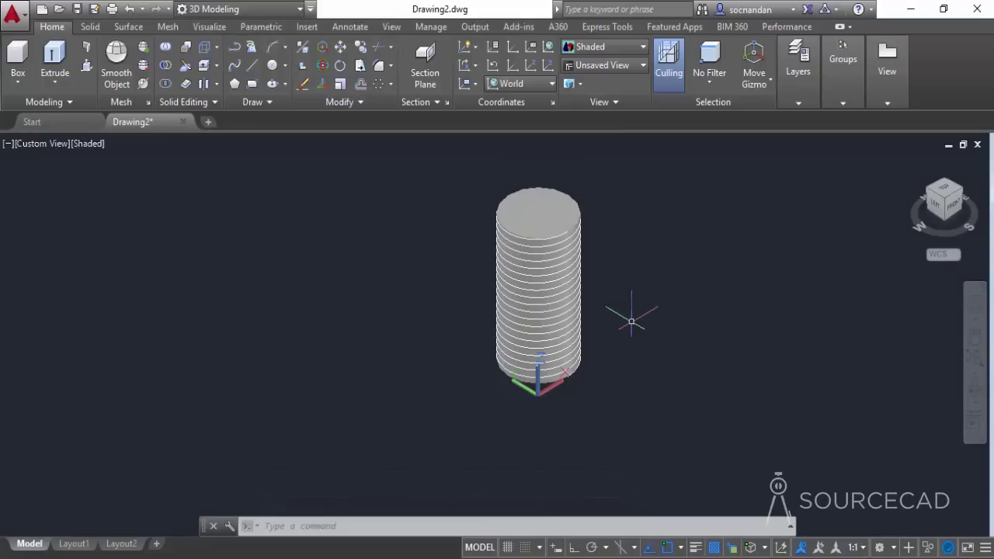
left_click(975, 404)
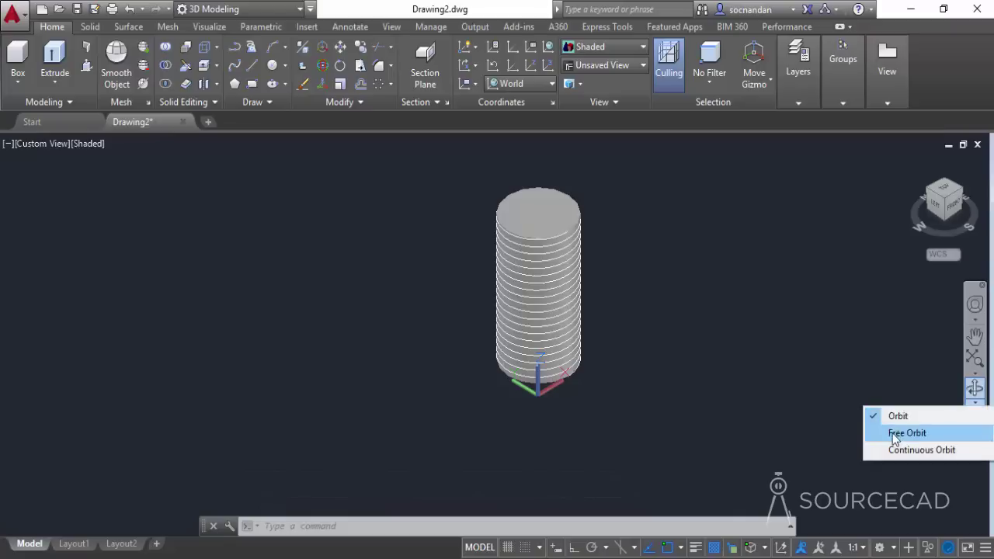
left_click(892, 435)
left_click_drag(639, 359, 533, 284)
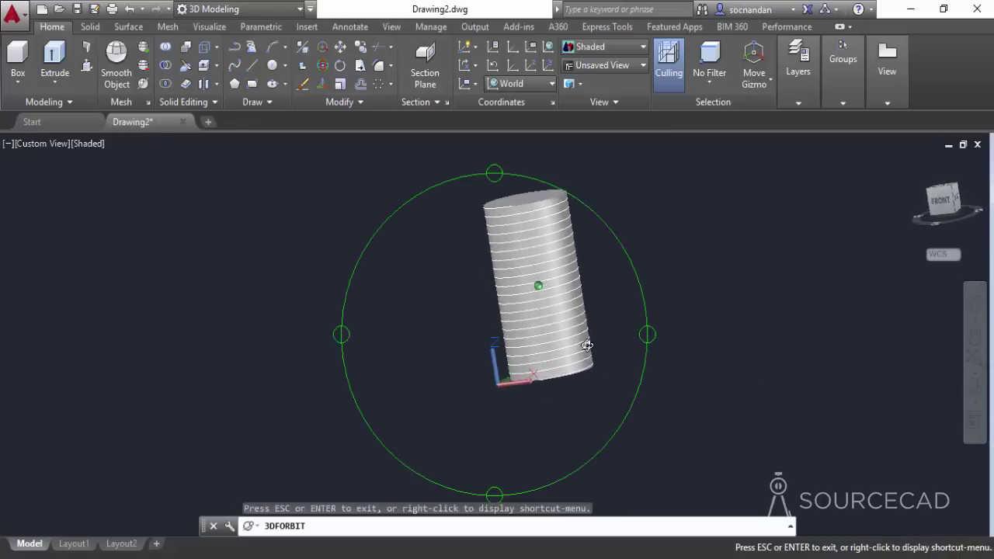
right_click(682, 264)
left_click(704, 272)
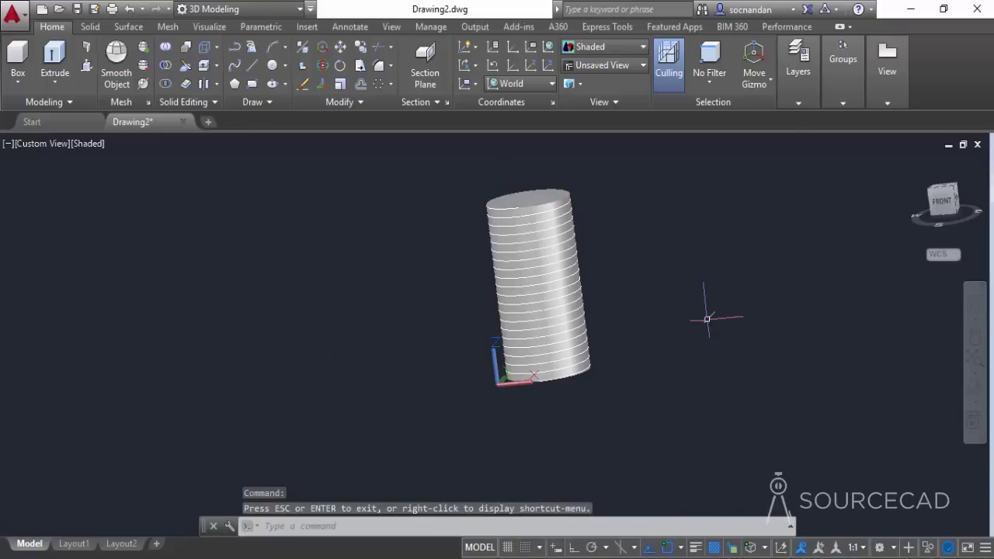
left_click(941, 206)
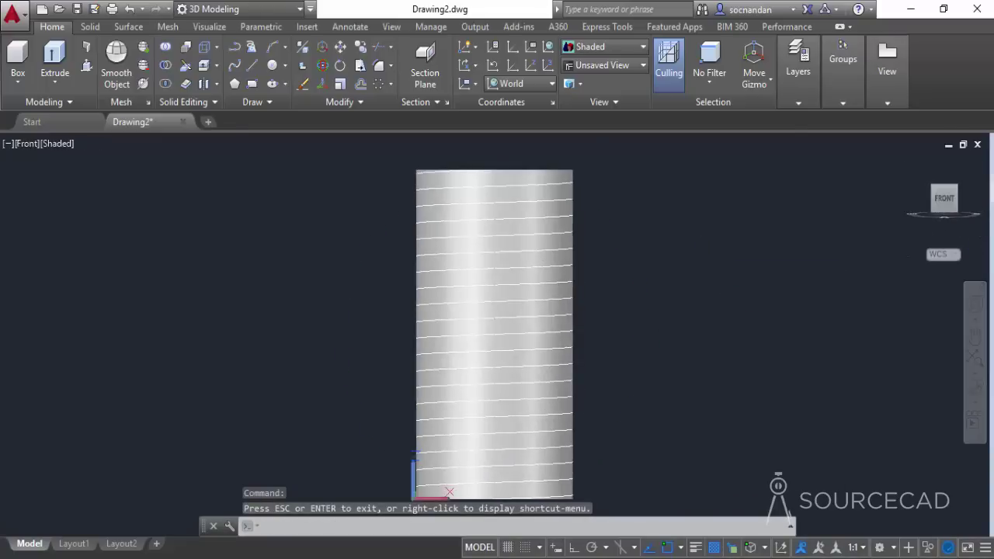
scroll(626, 288, "down", 4)
middle_click_drag(629, 322, 381, 333)
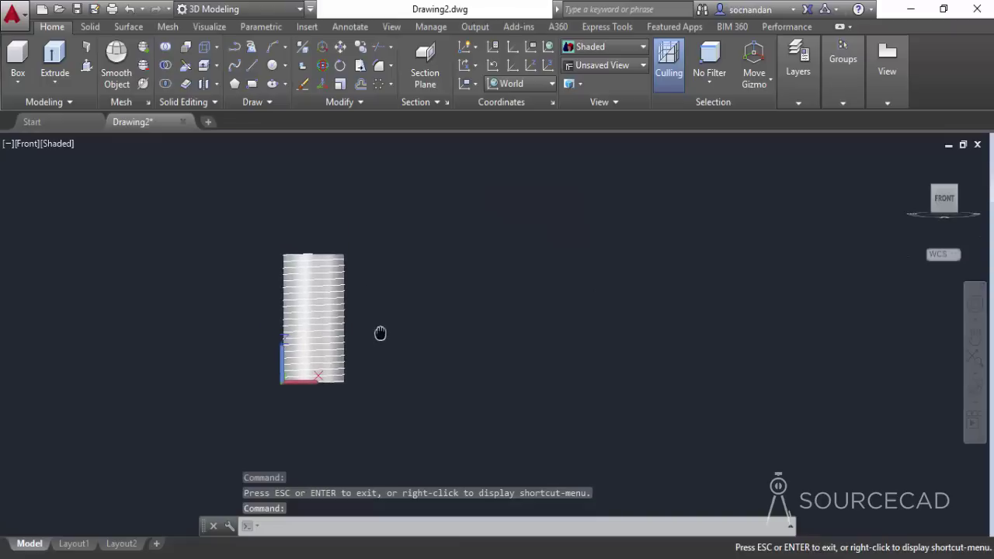
left_click(466, 84)
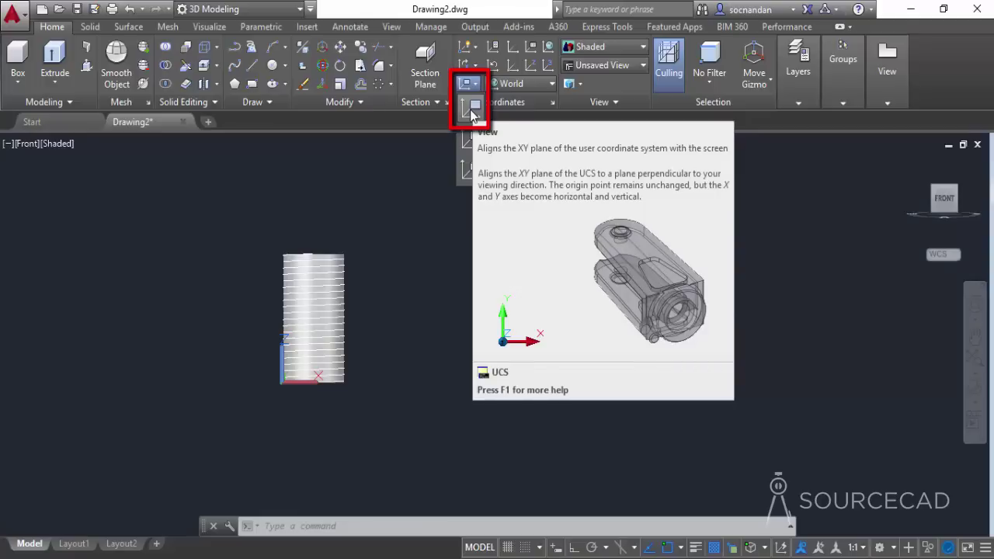
left_click(471, 113)
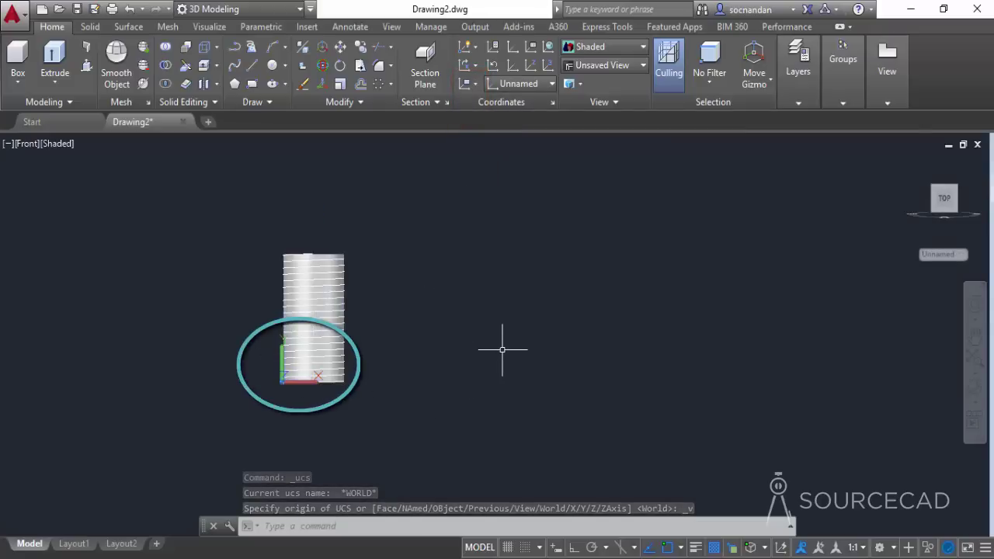
Draw a small, nearly square rectangle just outside the cylinder, with its lower edge level with the cylinder's base.
left_click(252, 83)
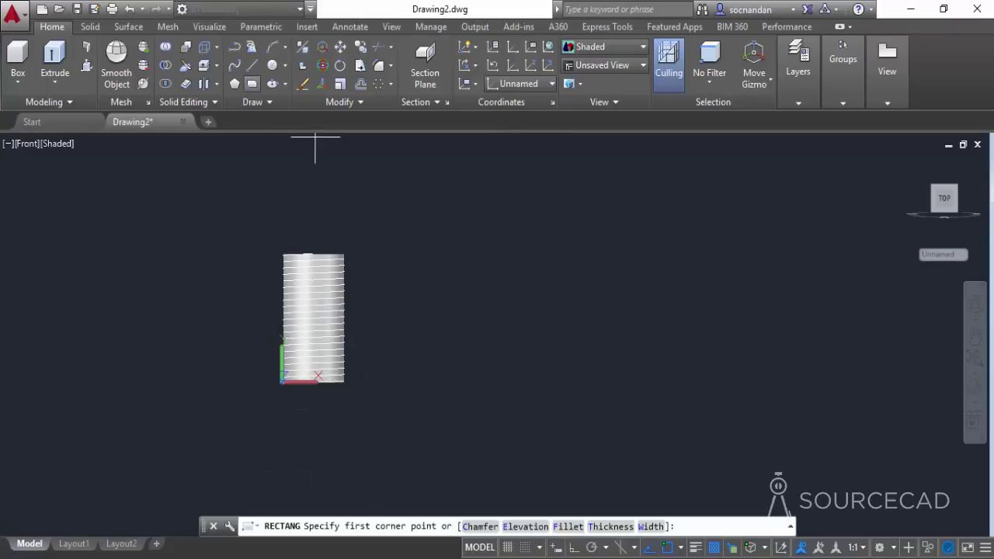
scroll(381, 393, "up", 6)
middle_click_drag(316, 377, 492, 368)
scroll(476, 367, "up", 3)
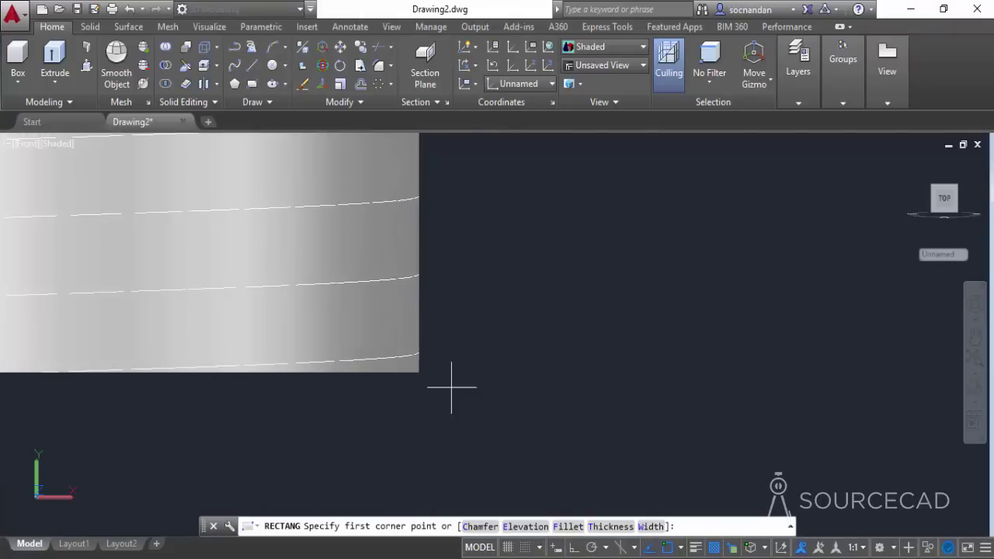
left_click(503, 372)
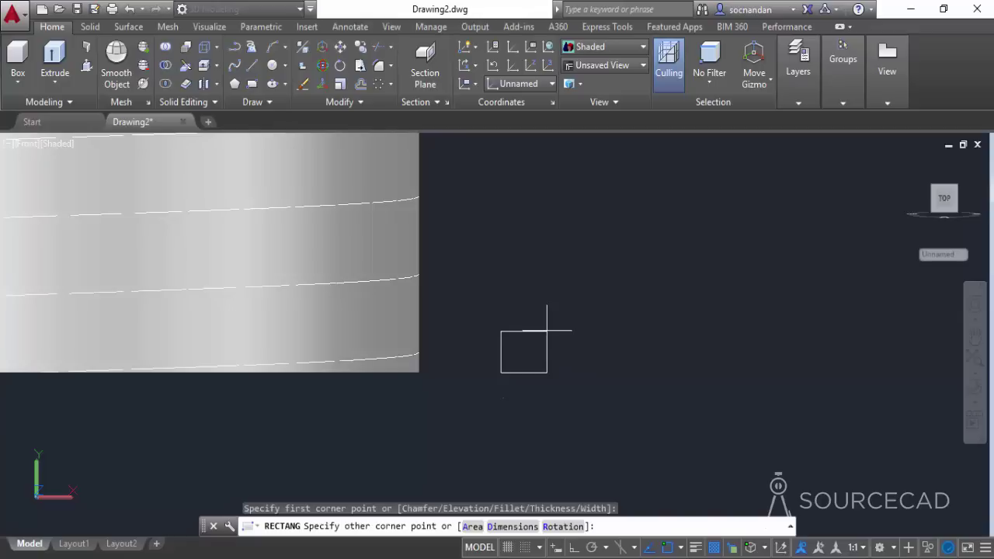
left_click(546, 331)
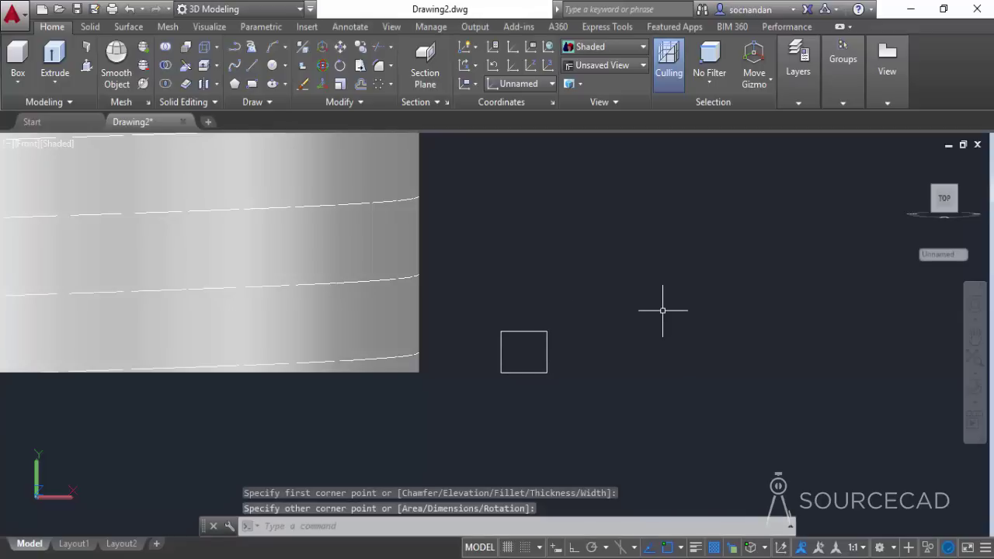
Rotate the small rectangle about its centre so that it stands on one corner like a diamond.
left_click(340, 65)
left_click(547, 328)
left_click(504, 341)
key("Return")
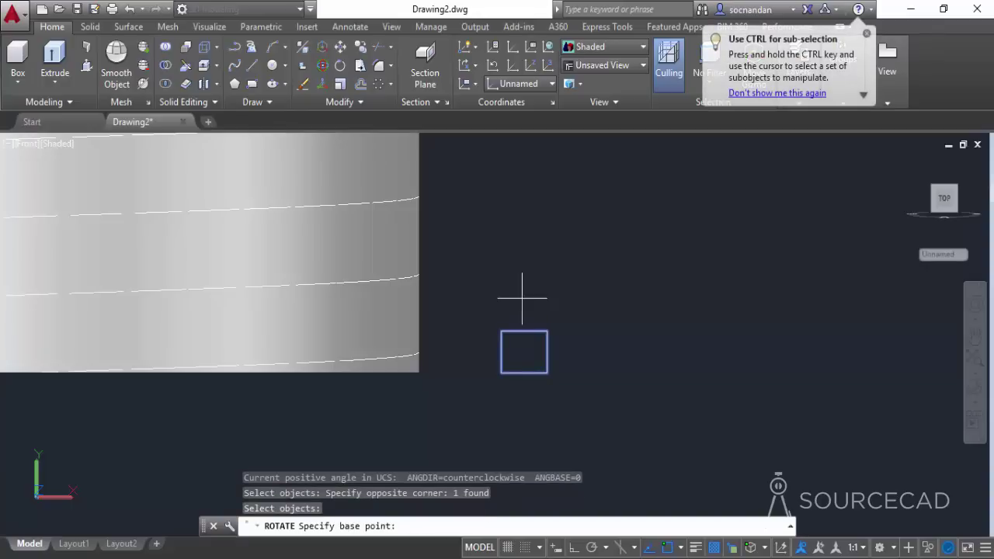
left_click(524, 351)
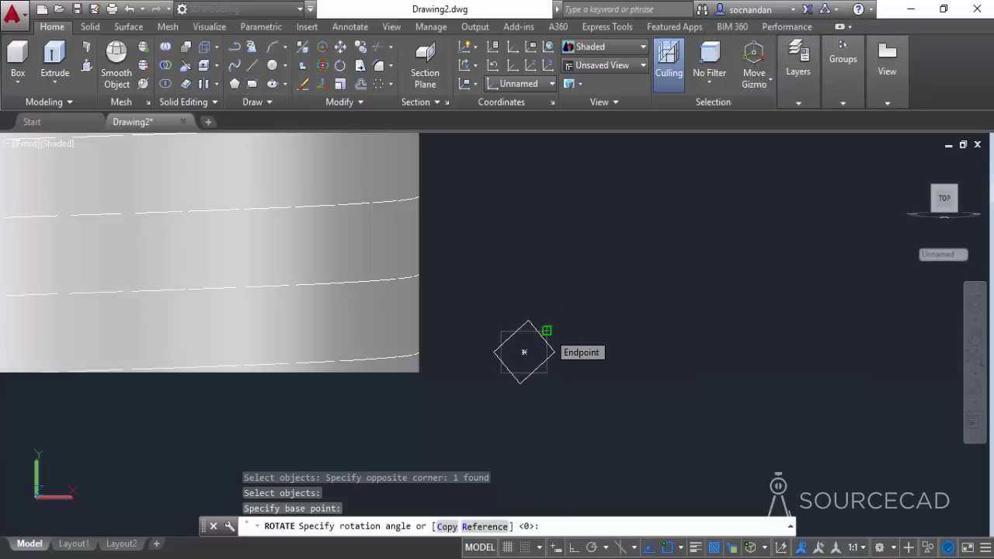
left_click(547, 331)
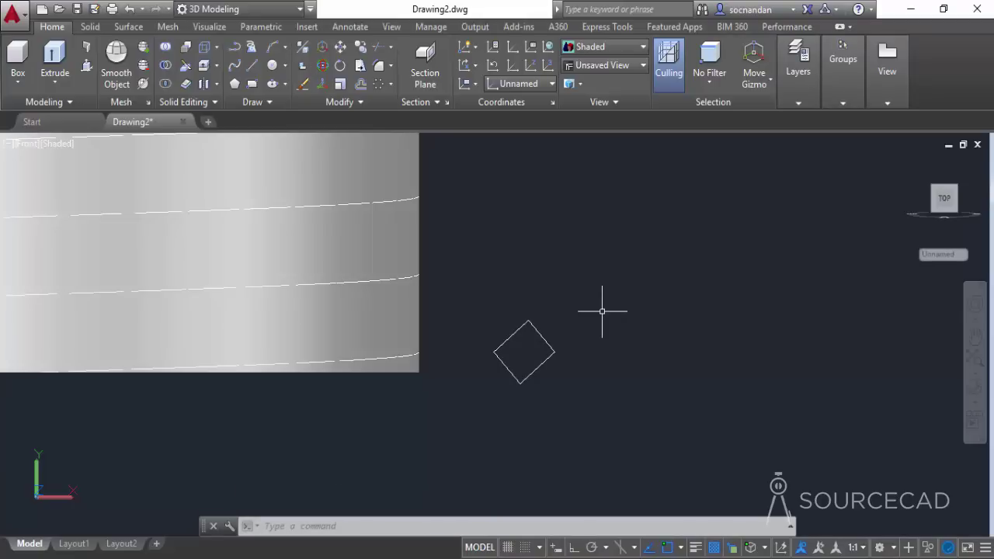
scroll(601, 311, "down", 3)
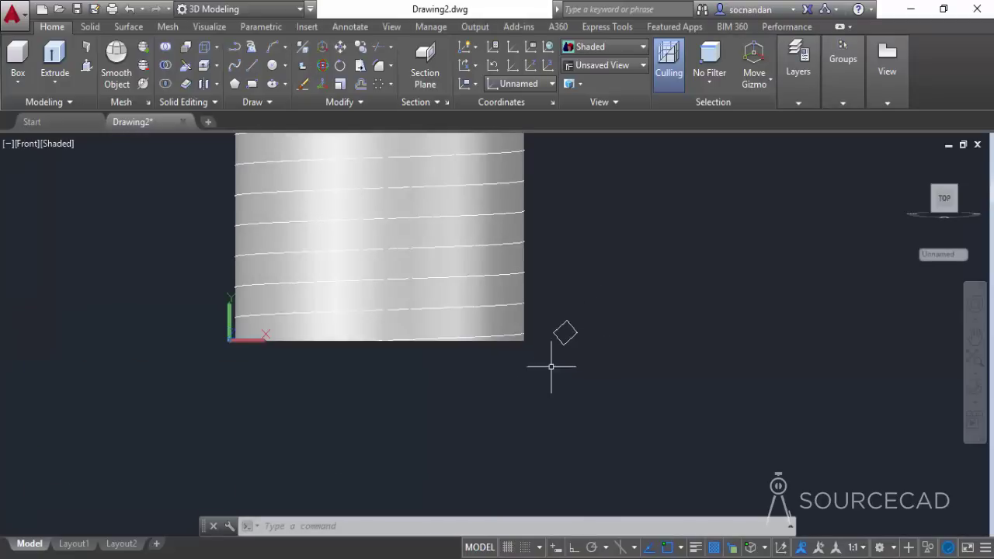
left_click(974, 386)
left_click_drag(441, 282, 466, 322)
right_click(625, 284)
left_click(656, 274)
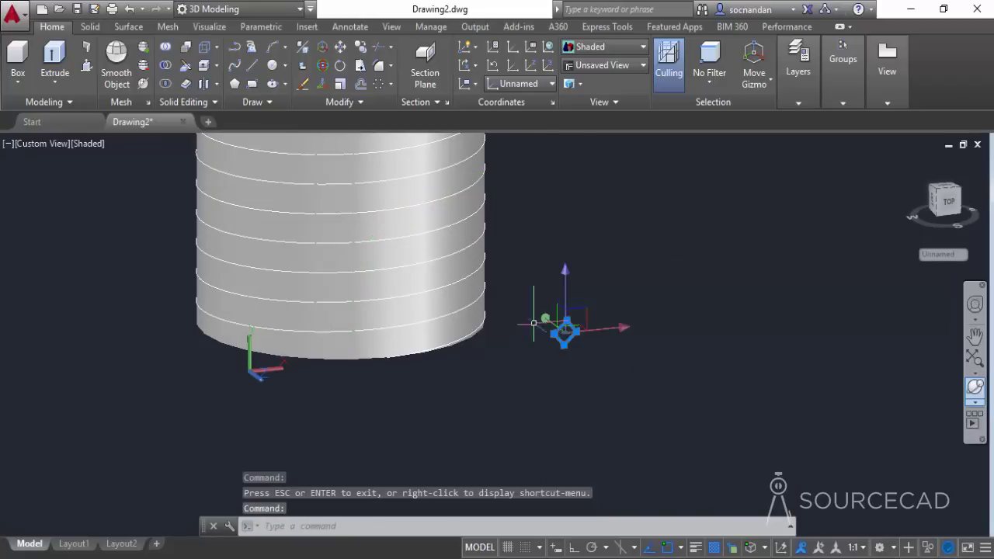
left_click(430, 274)
left_click(339, 65)
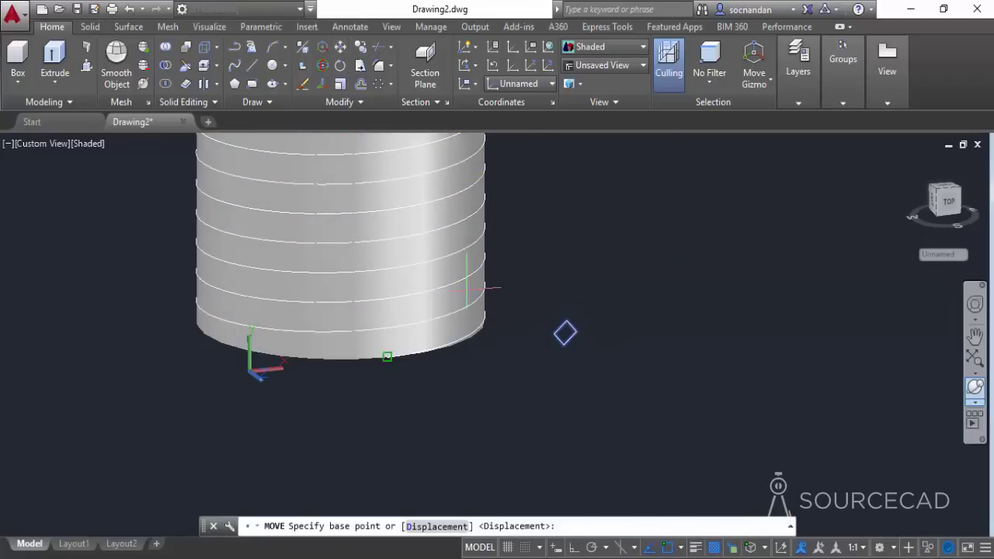
left_click(565, 332)
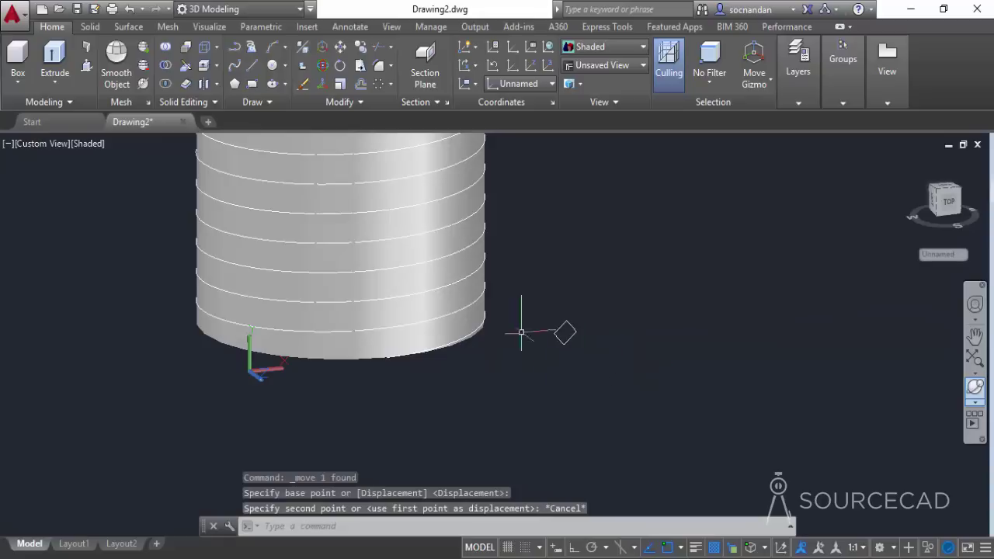
Hide the solid cylinder so that only the helix and the small rectangle are displayed.
left_click(354, 347)
right_click(557, 332)
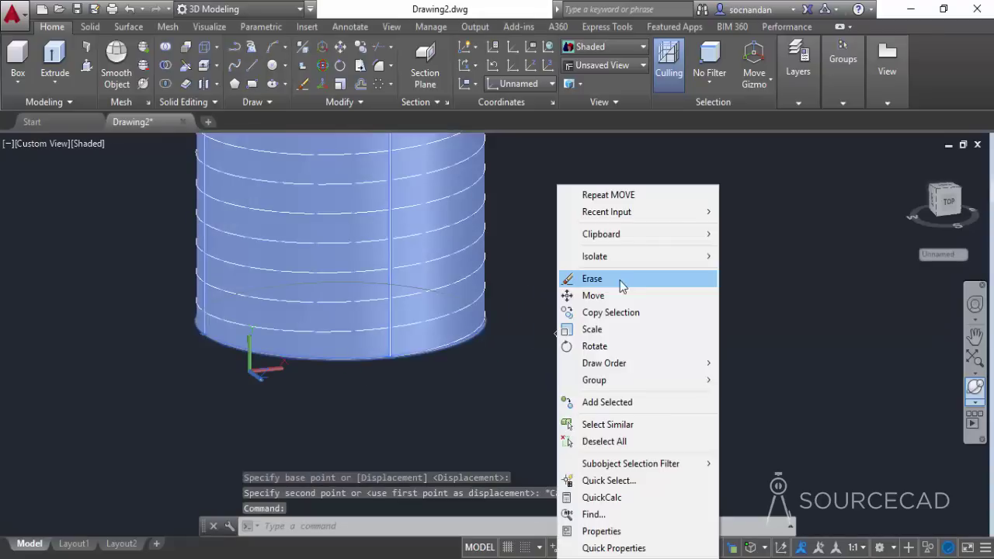
mouse_move(677, 261)
left_click(757, 280)
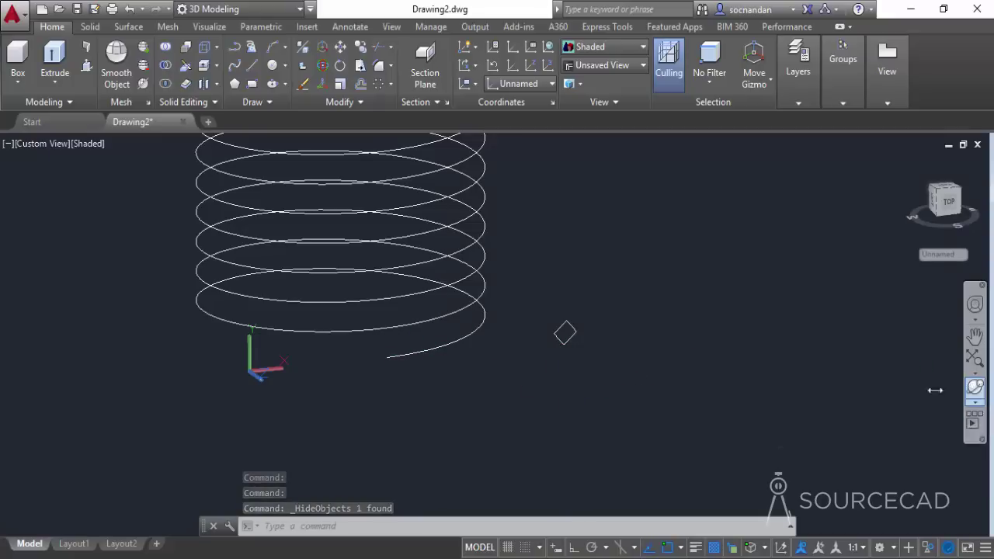
Move the rotated rectangle by its centre onto the lower endpoint of the helix.
left_click(975, 385)
left_click_drag(441, 356, 518, 428)
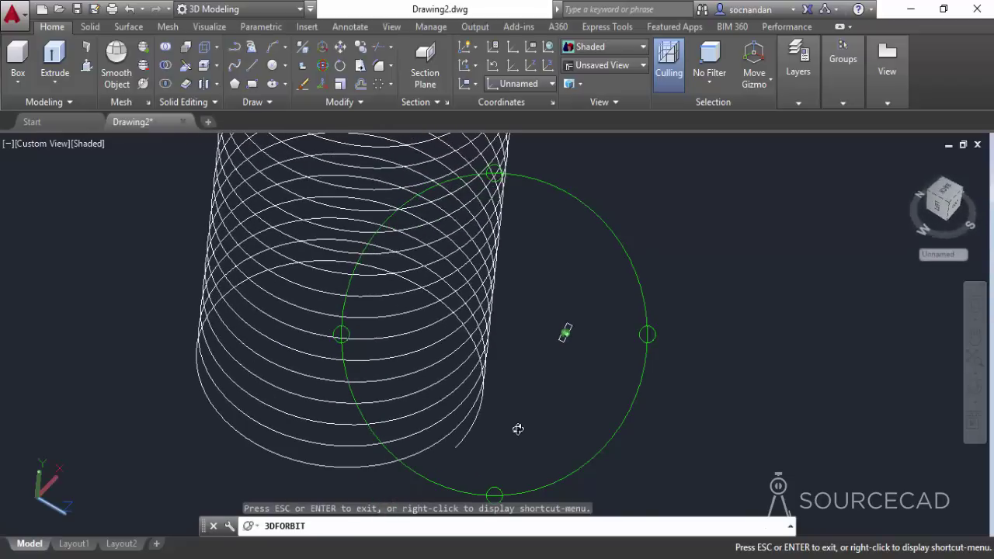
key("Escape")
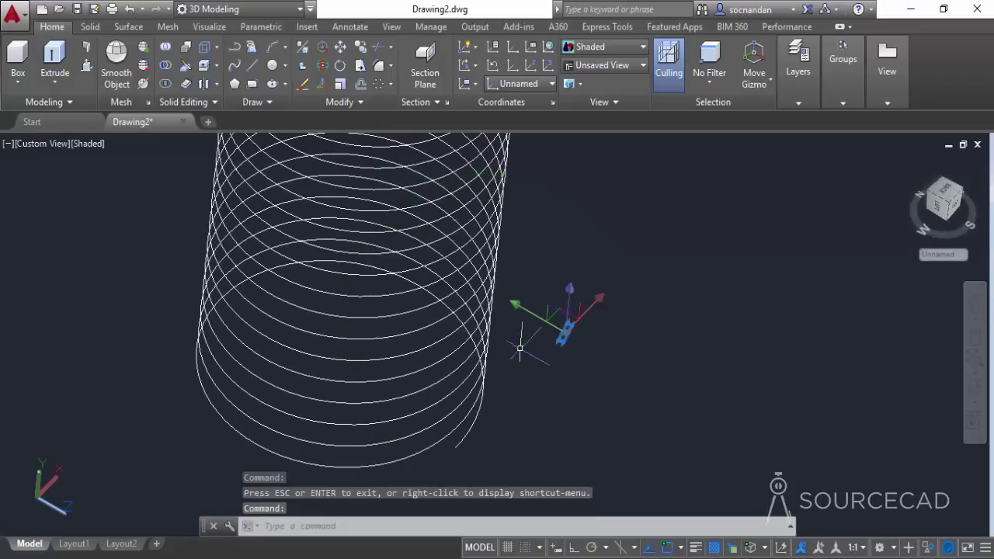
left_click(341, 49)
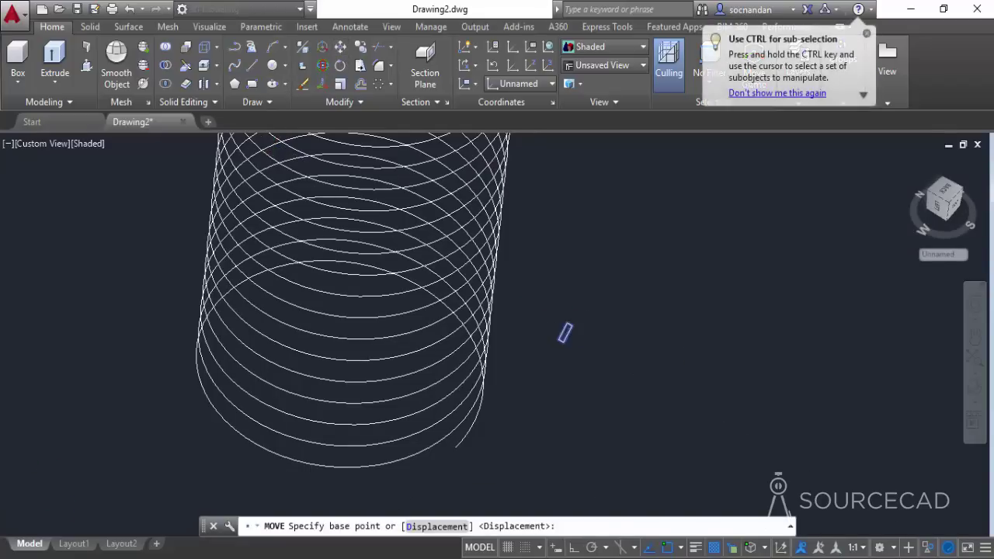
scroll(565, 333, "up", 8)
left_click(565, 323)
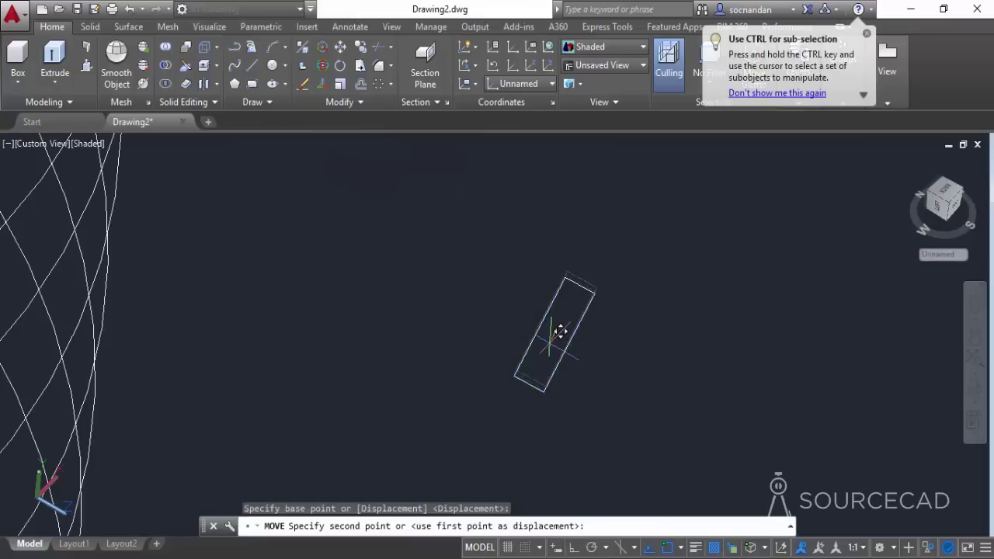
scroll(565, 323, "down", 8)
scroll(505, 396, "up", 5)
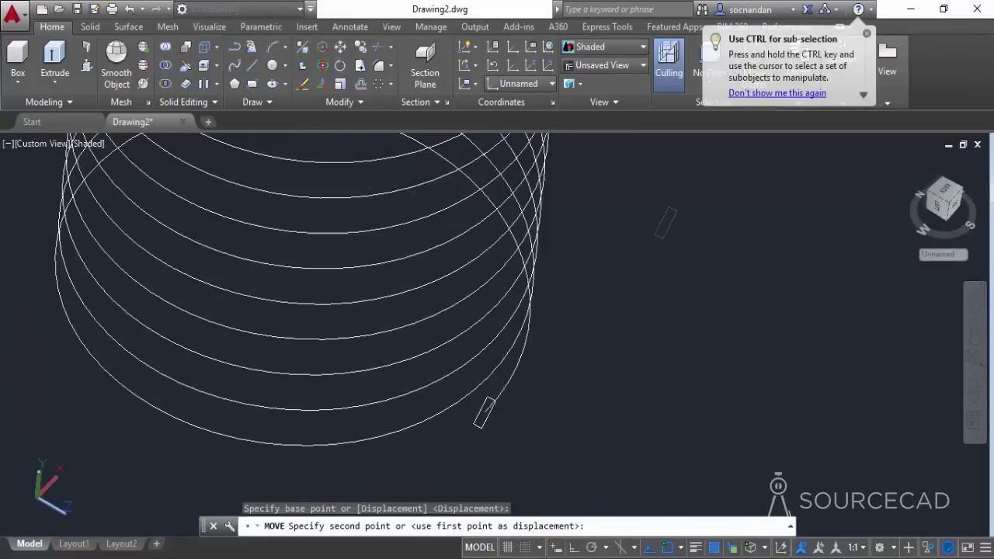
left_click(482, 413)
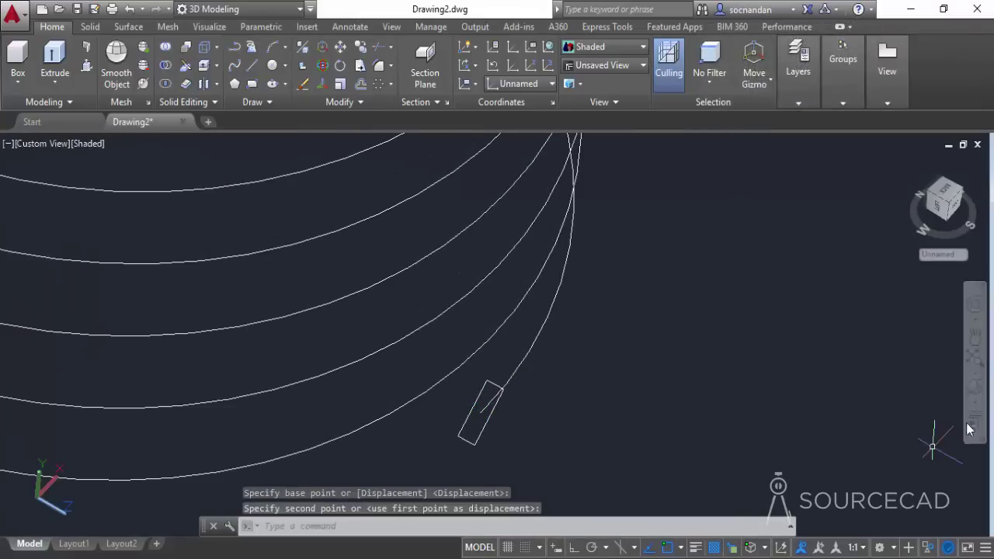
Sweep the rotated rectangle along the helix path to make a solid coil.
left_click(974, 392)
left_click_drag(566, 404, 493, 435)
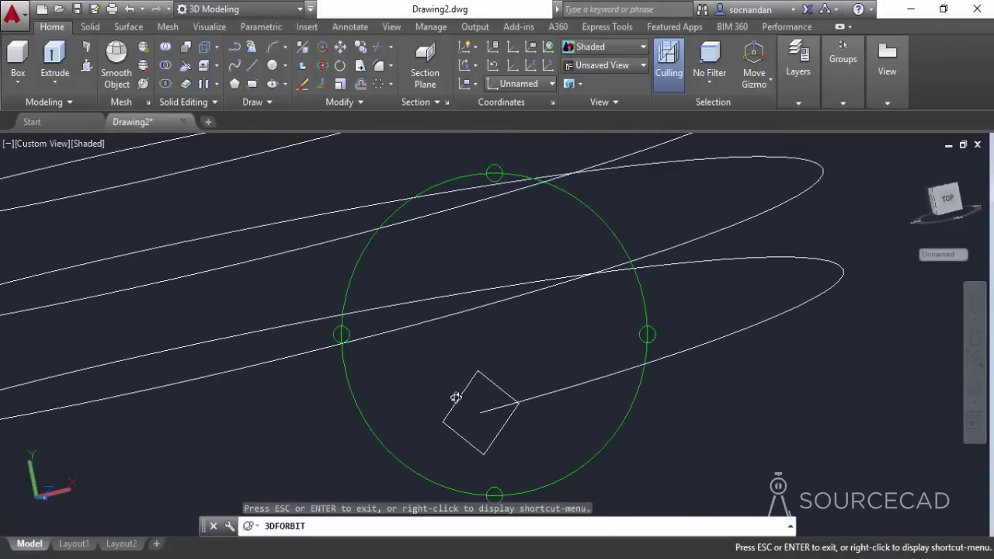
left_click_drag(546, 358, 508, 451)
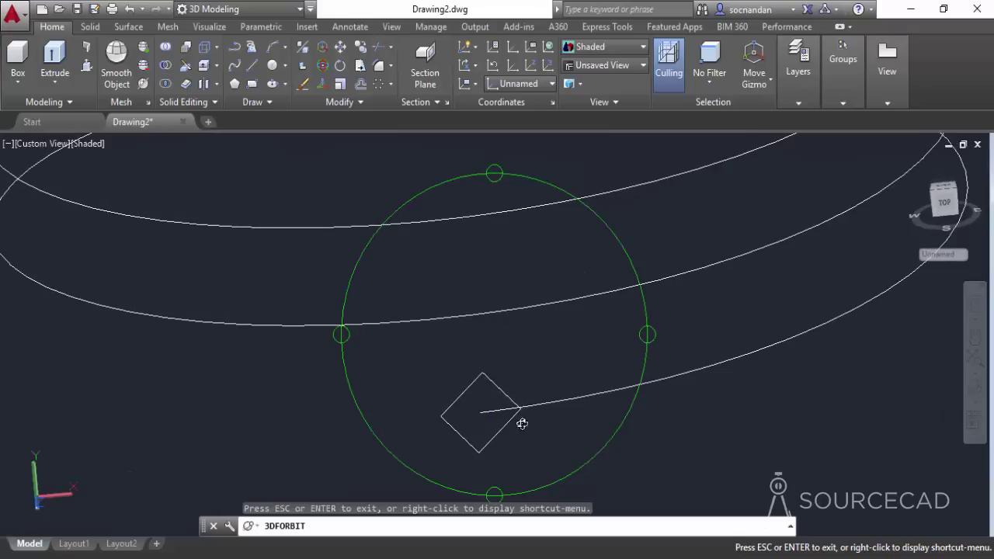
left_click_drag(499, 289, 500, 315)
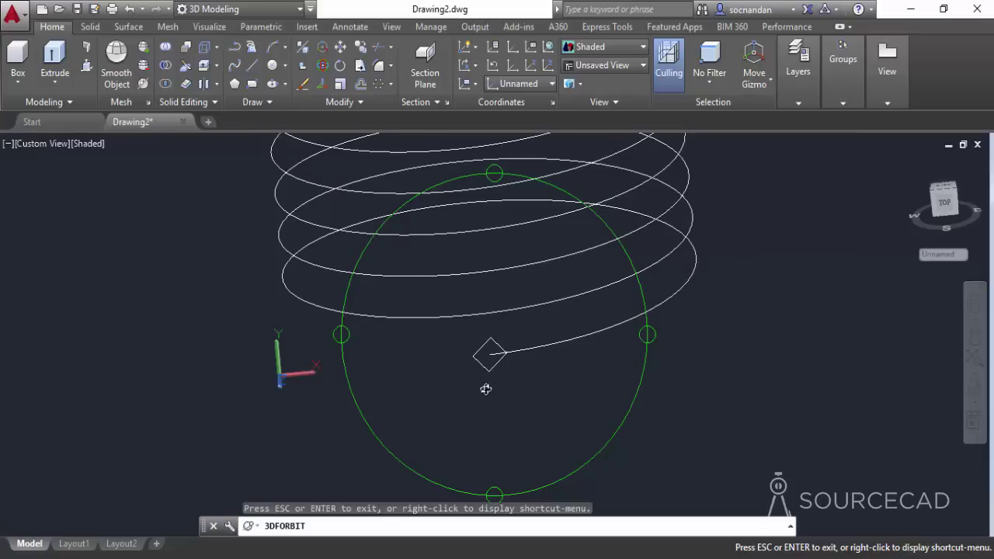
key("Escape")
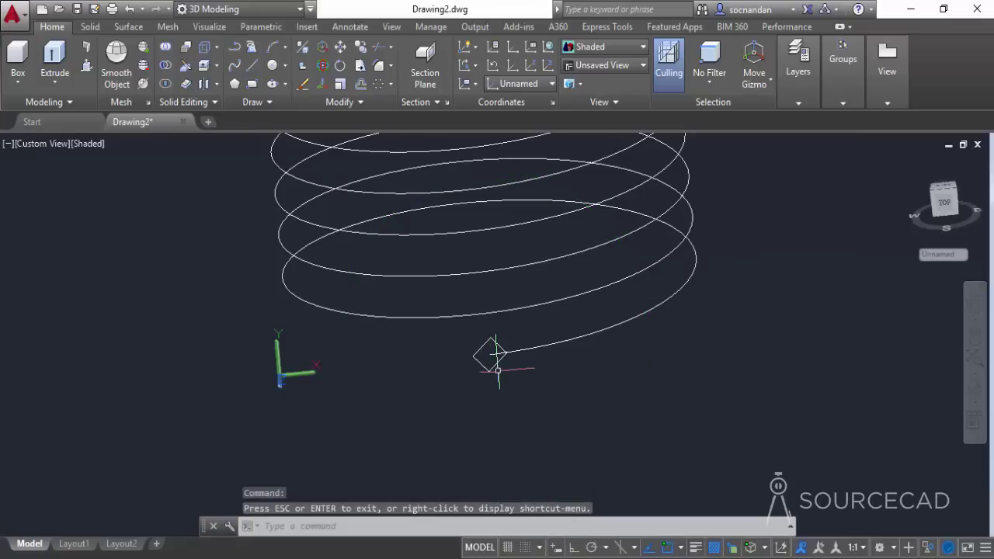
left_click(54, 83)
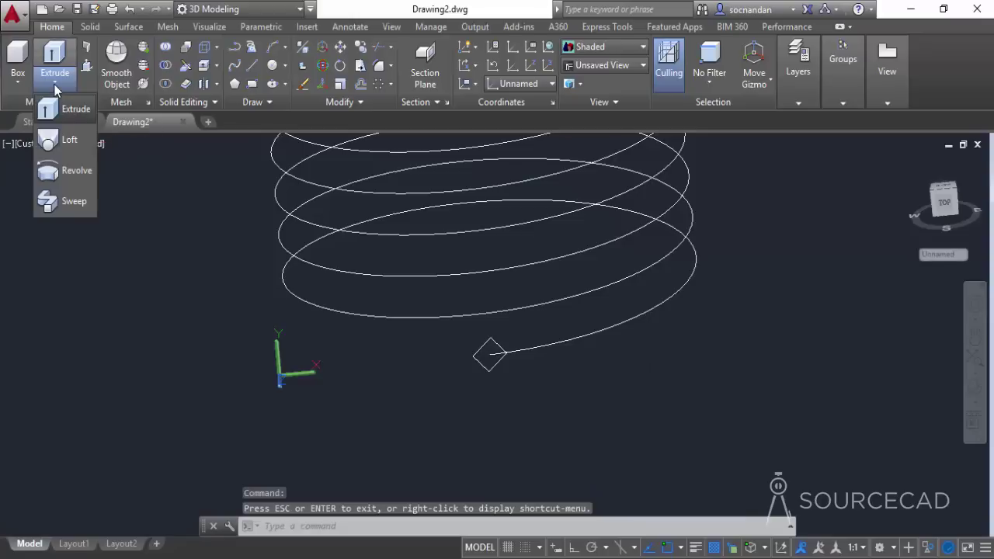
left_click(74, 200)
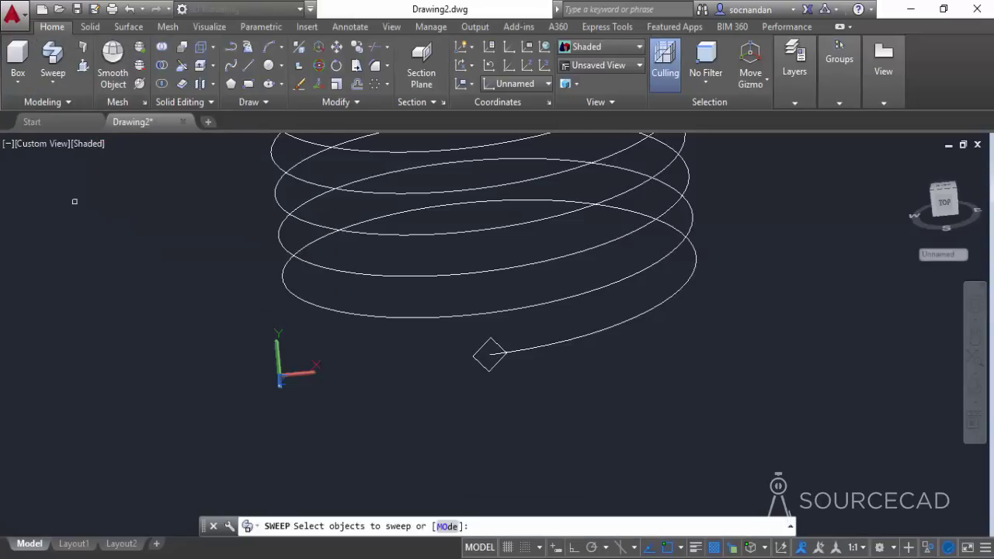
left_click(477, 363)
right_click(546, 382)
left_click(560, 392)
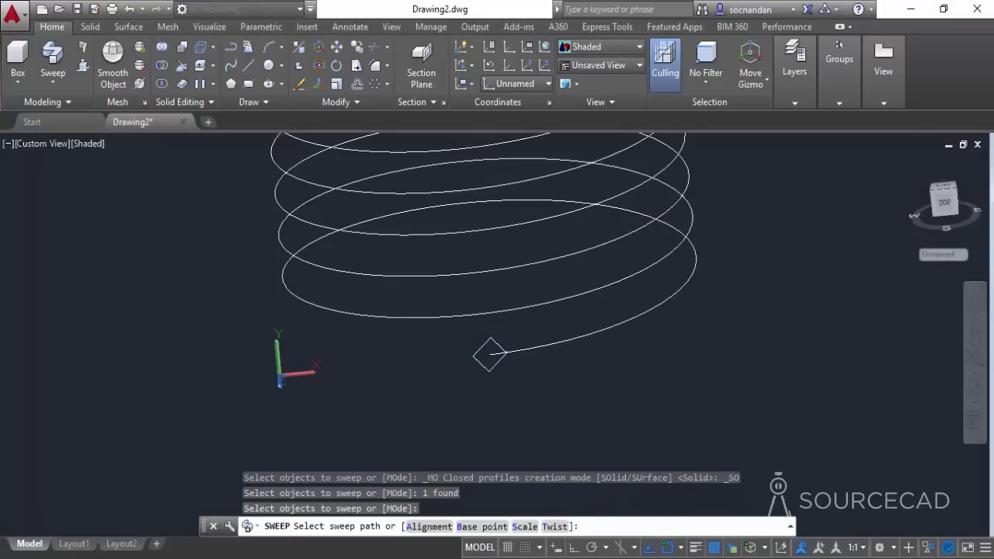
left_click(556, 341)
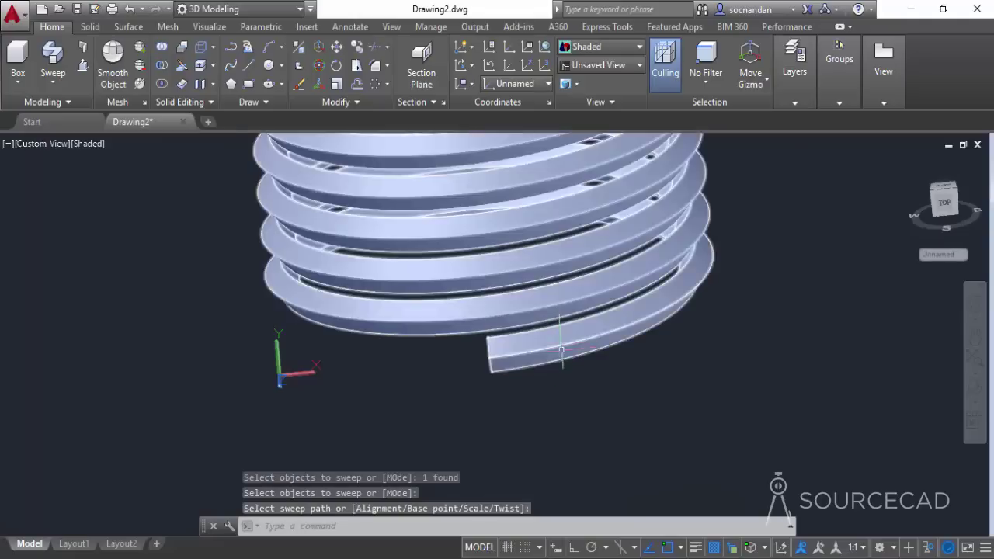
End the object isolation to display the hidden cylinder together with the swept coil.
left_click(972, 394)
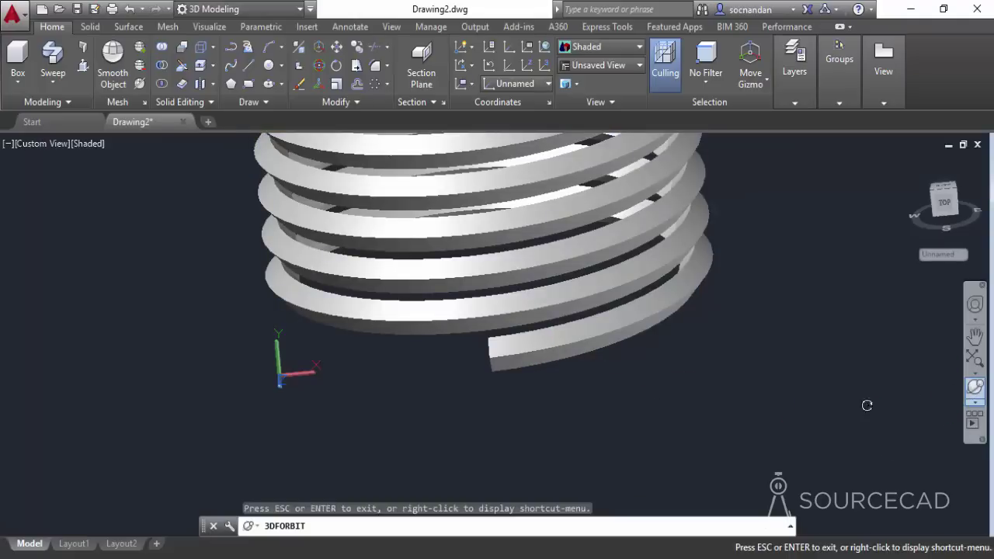
left_click_drag(481, 339, 610, 342)
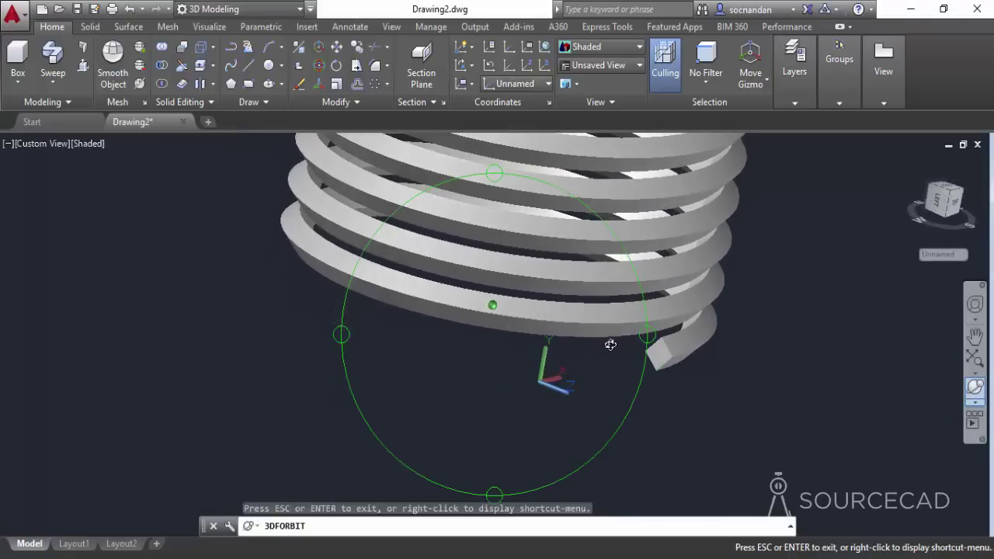
left_click_drag(520, 289, 745, 239)
right_click(745, 239)
left_click(776, 256)
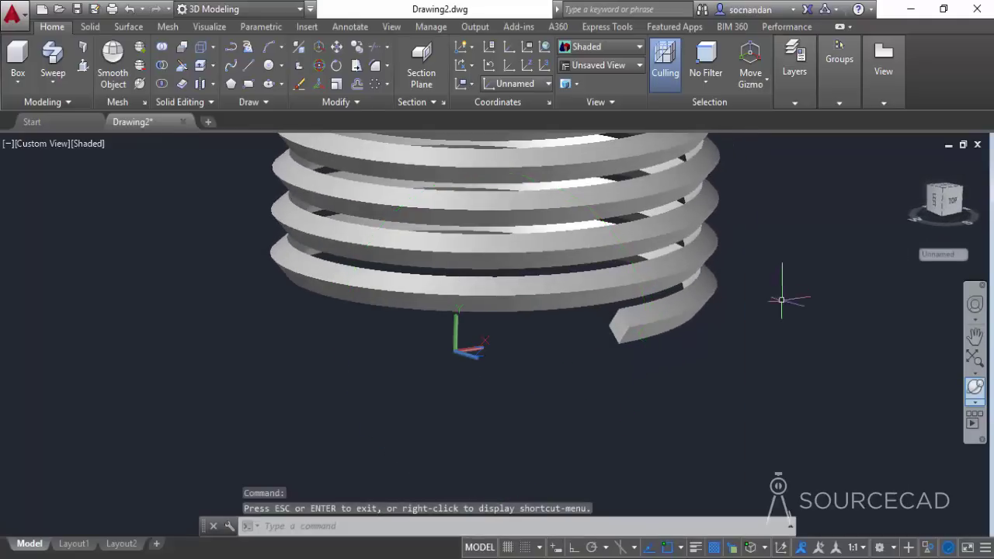
scroll(699, 299, "down", 5)
middle_click_drag(673, 293, 581, 388)
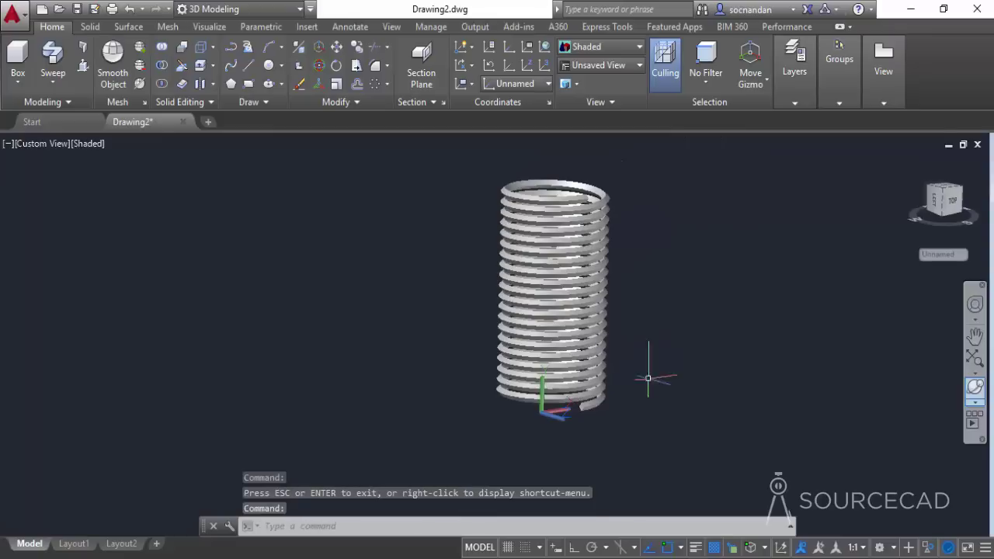
left_click(929, 548)
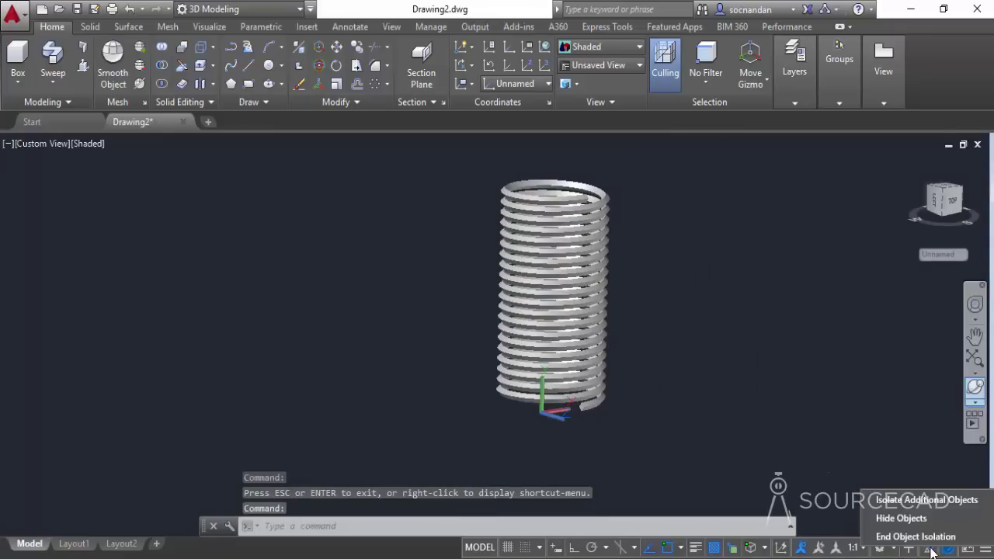
left_click(930, 550)
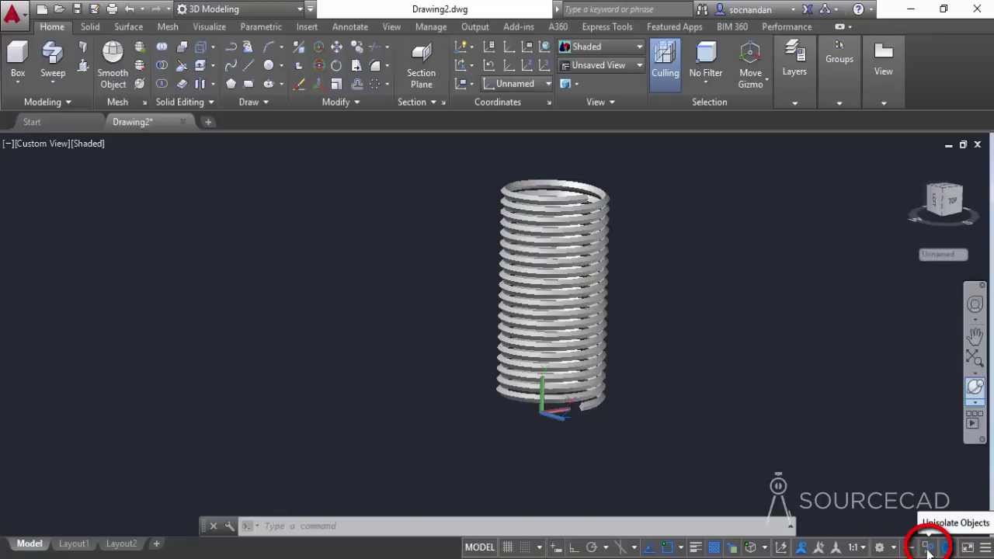
left_click(928, 548)
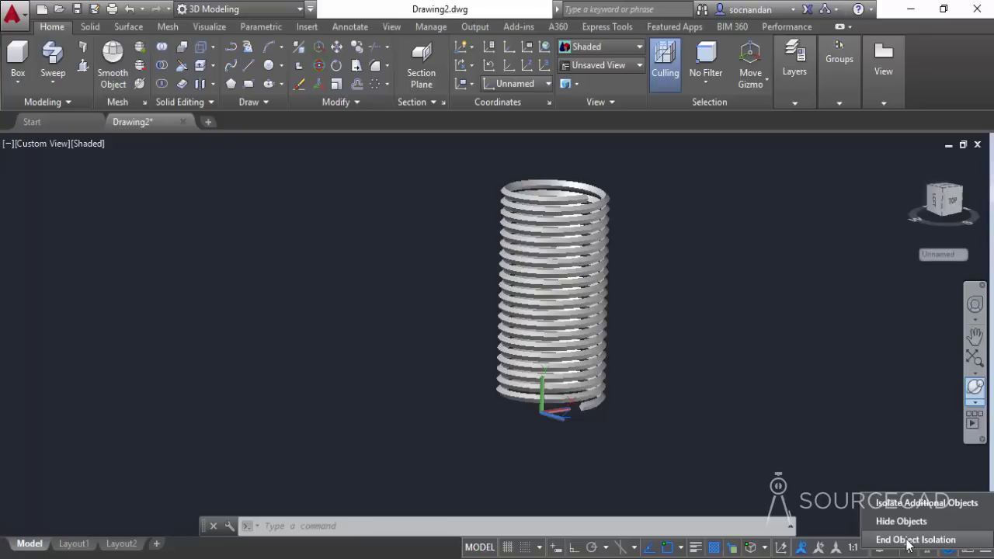
left_click(908, 540)
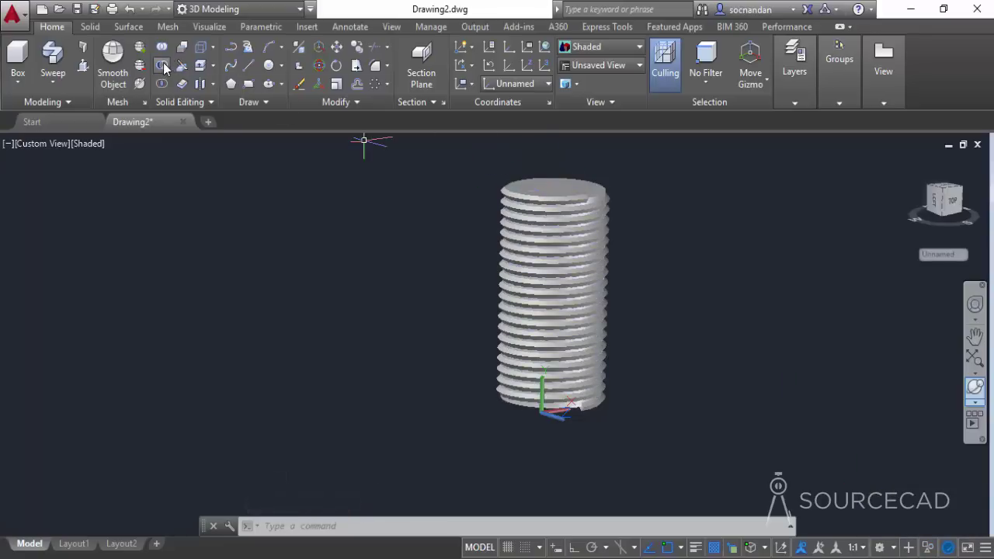
Subtract the swept coil from the solid cylinder to cut the thread.
left_click(163, 66)
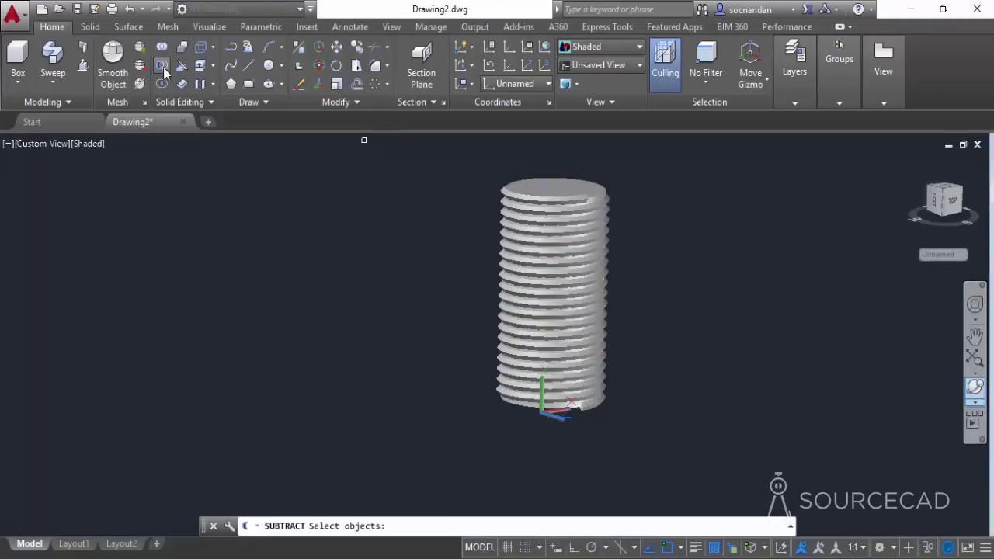
left_click(557, 187)
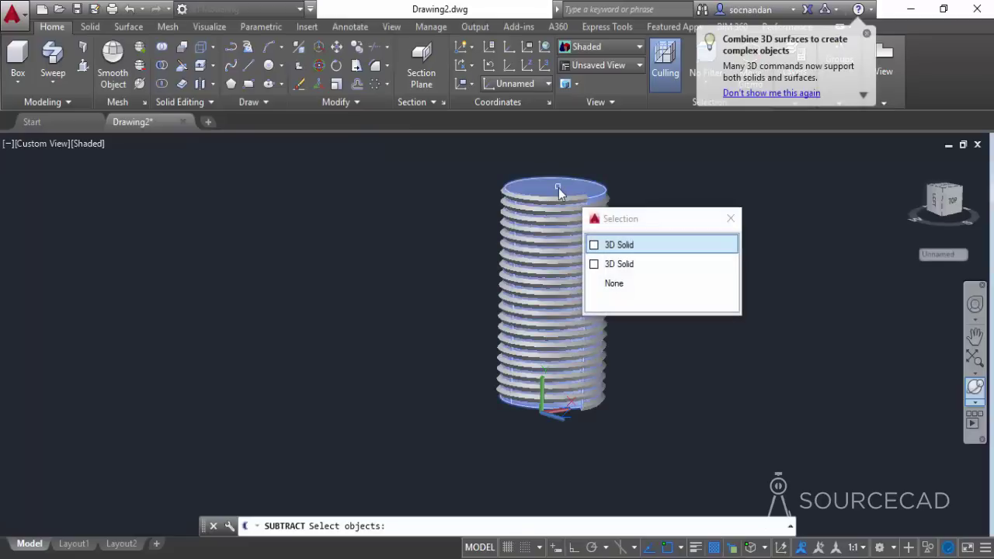
left_click(682, 245)
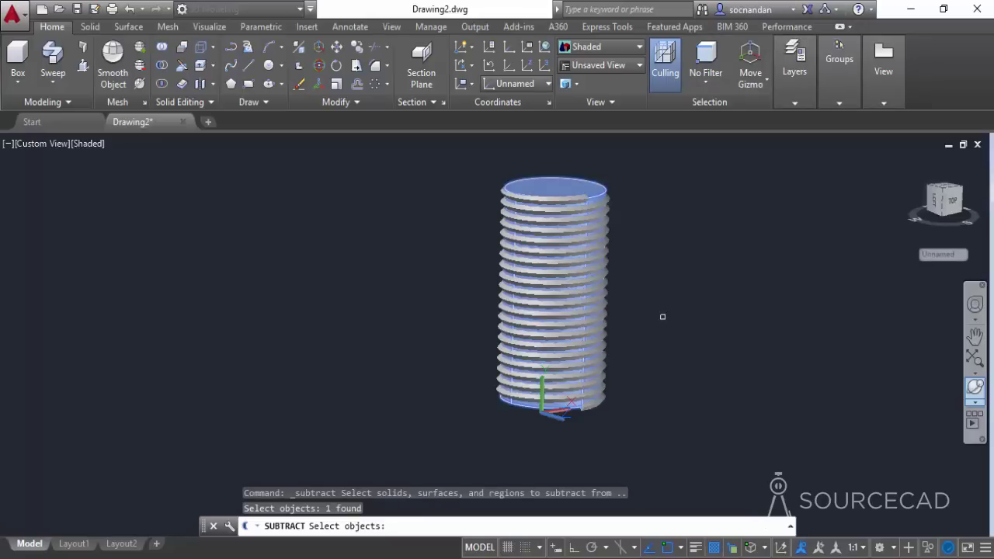
key("Return")
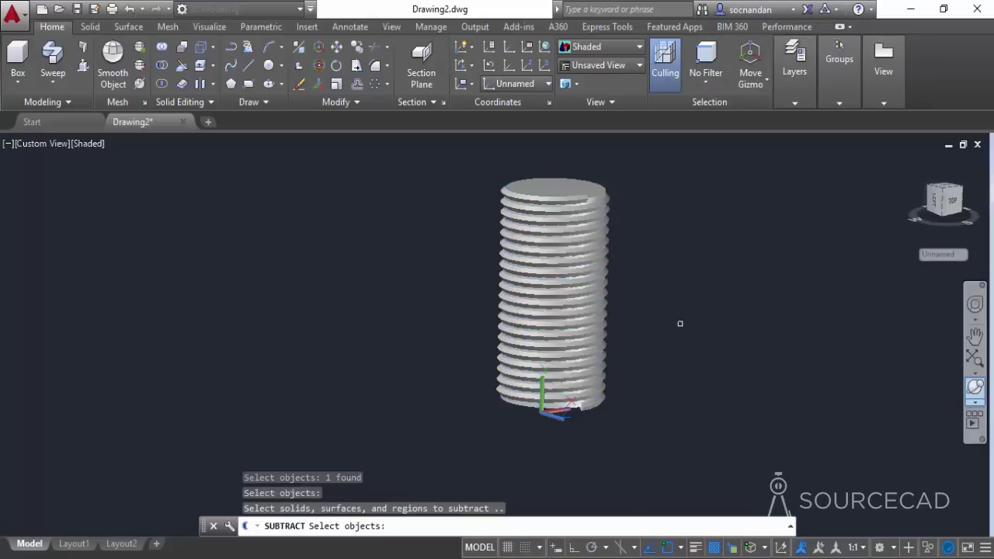
left_click(610, 394)
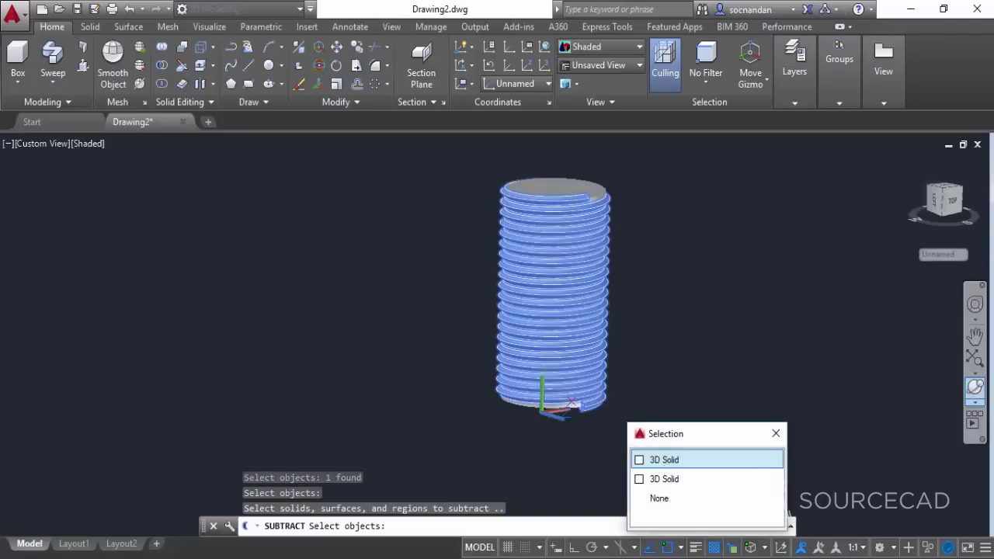
left_click(666, 460)
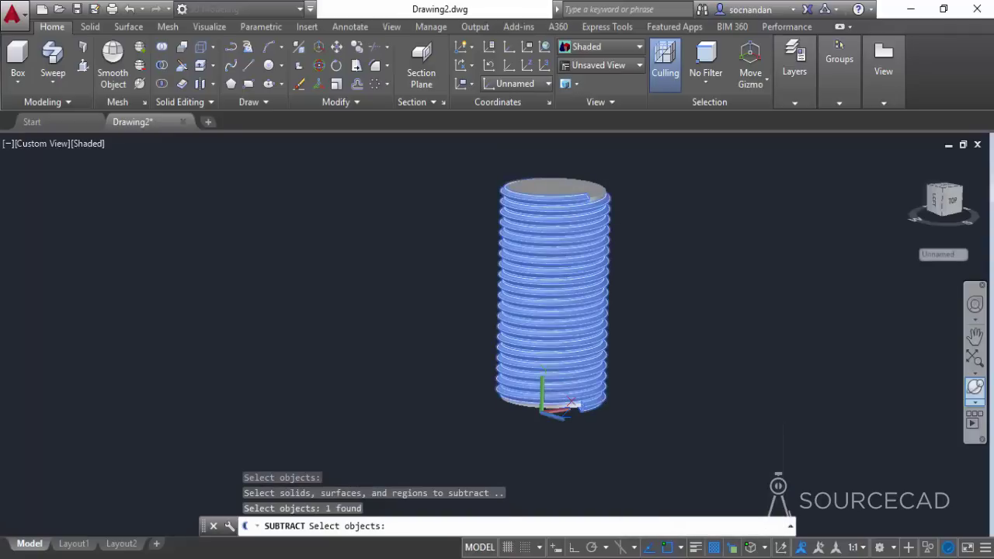
key("Return")
Move the threaded cylinder to Layer1 and clear the selection.
left_click(972, 408)
left_click_drag(534, 342, 515, 217)
middle_click_drag(541, 222, 384, 249)
right_click(513, 215)
left_click(518, 224)
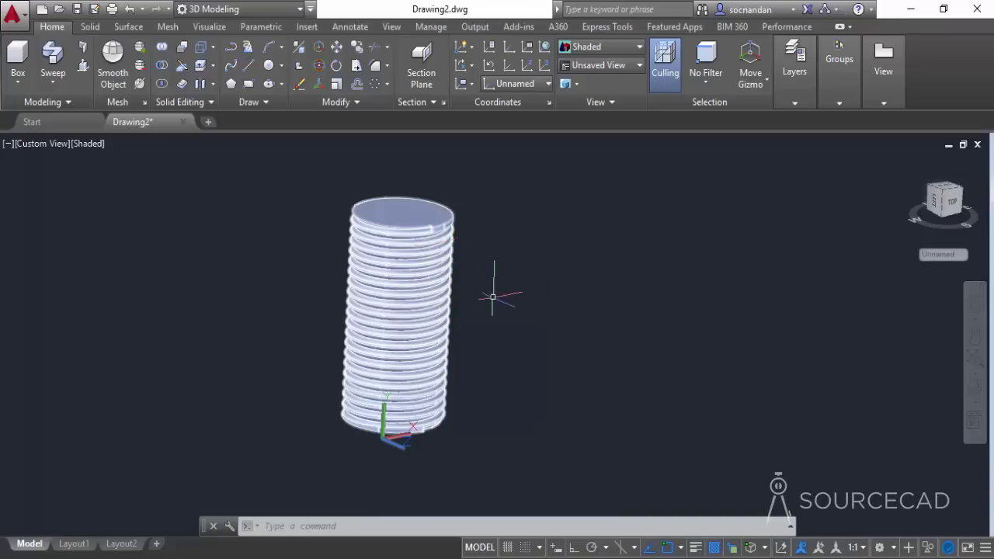
left_click(492, 301)
left_click(299, 212)
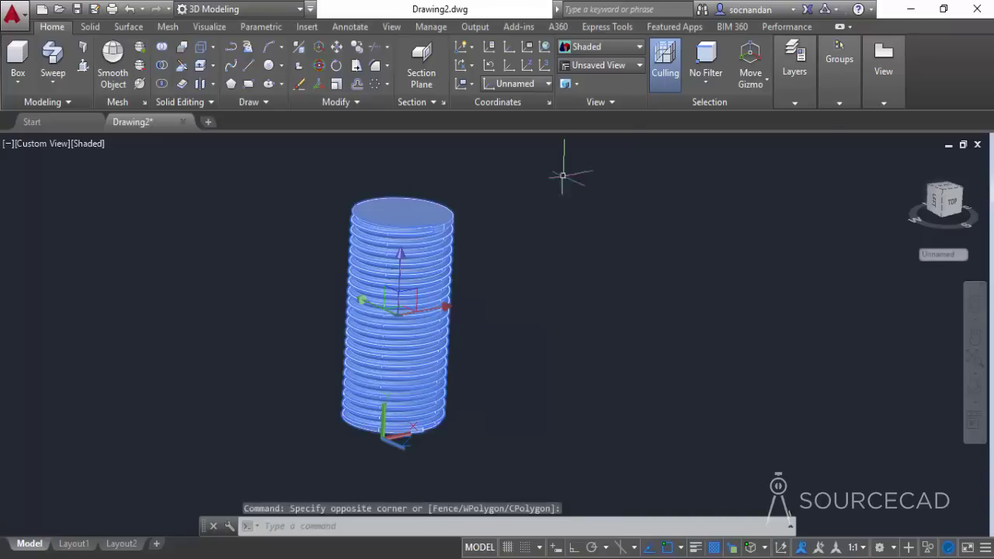
left_click(793, 74)
left_click(918, 120)
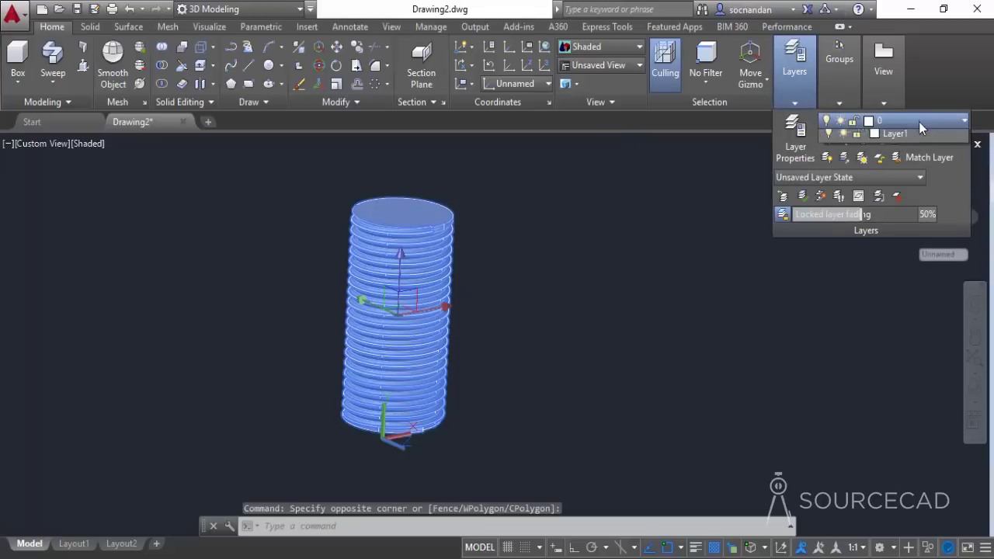
left_click(922, 157)
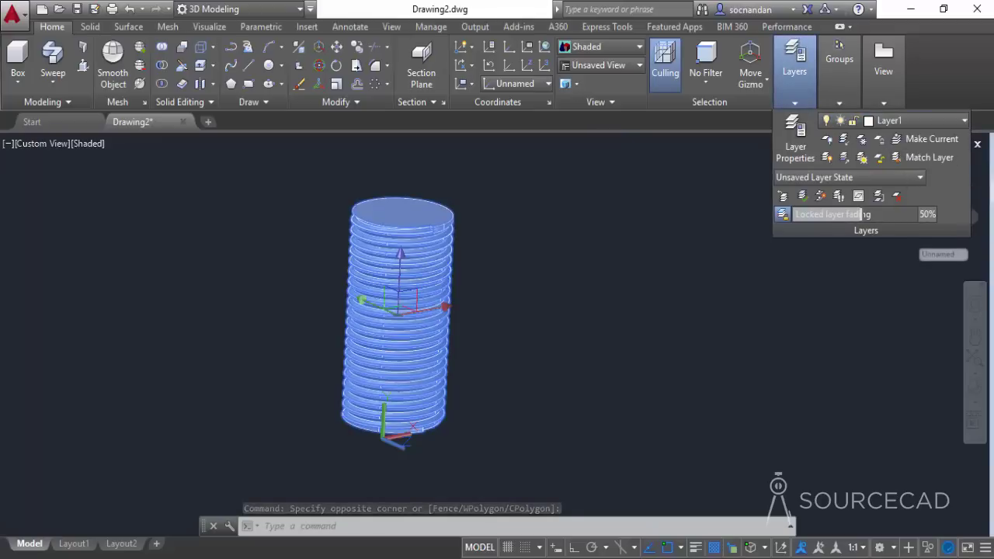
key("Escape")
Orient the view square to the view cube's Top face, with the threaded cylinder upright and free space beside it.
left_click(952, 210)
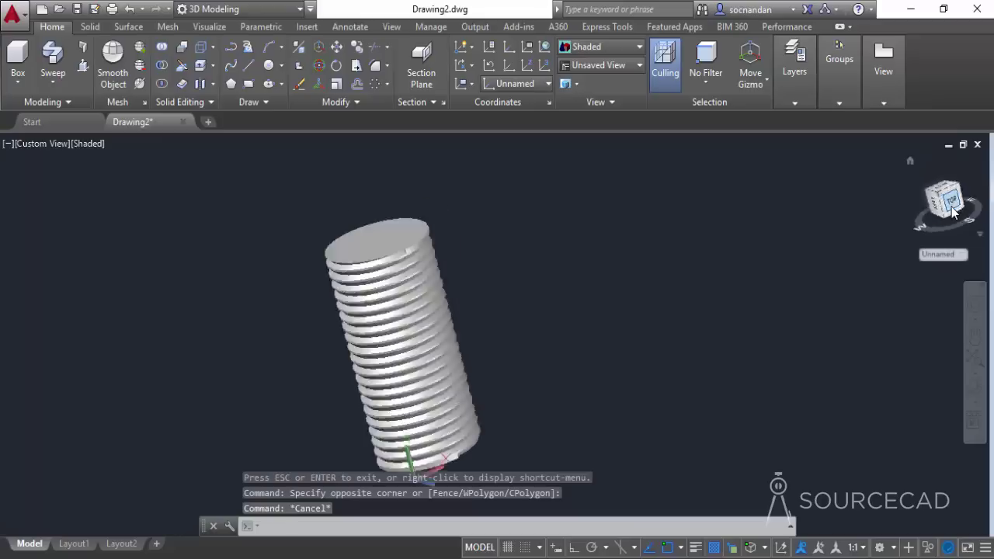
left_click(982, 172)
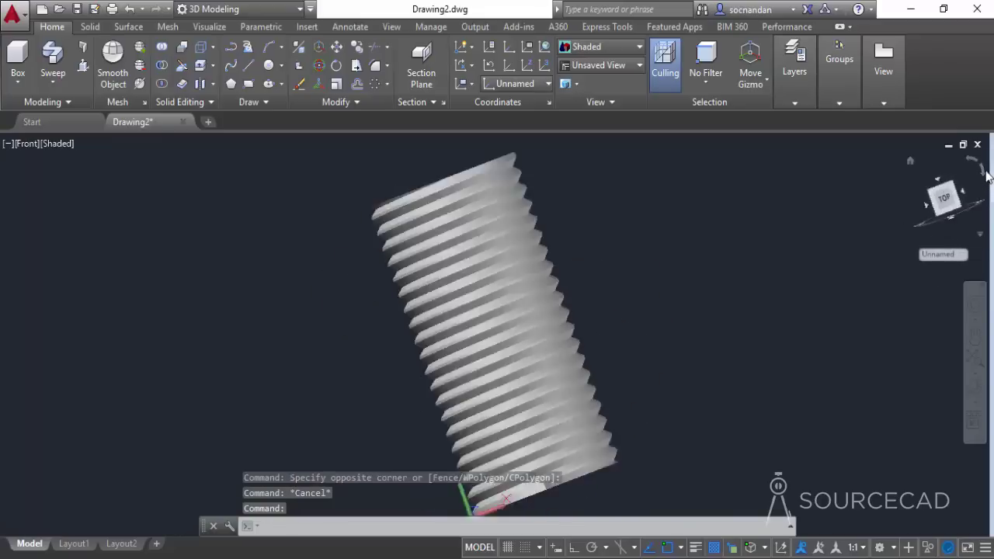
scroll(769, 267, "down", 3)
middle_click_drag(761, 272, 499, 295)
key("Escape")
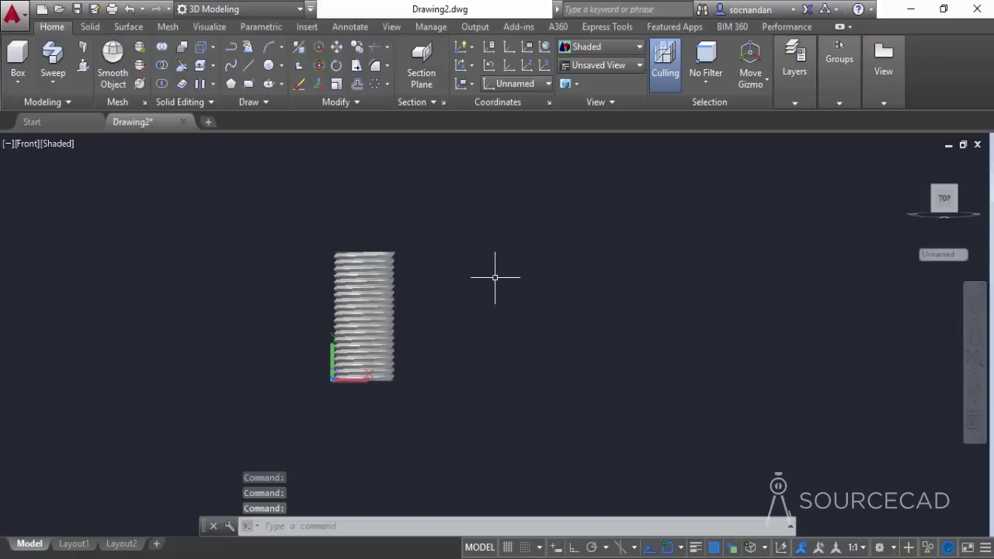